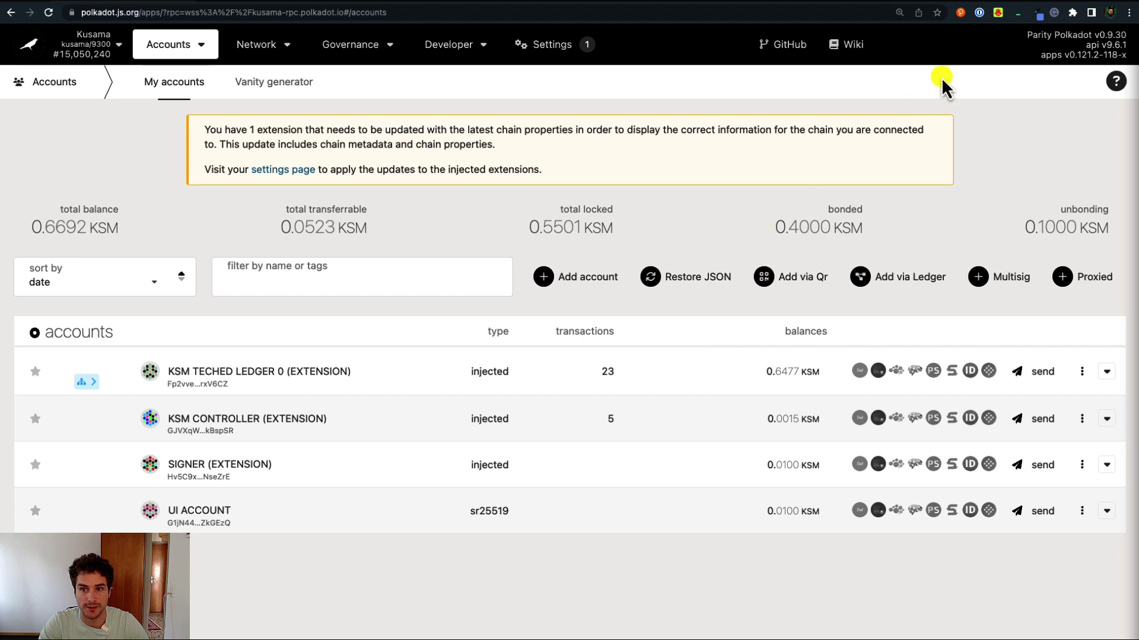
- Examine the list of accounts held in the polkadot-js browser extension, down to the Kusama accounts, and close it
click(961, 12)
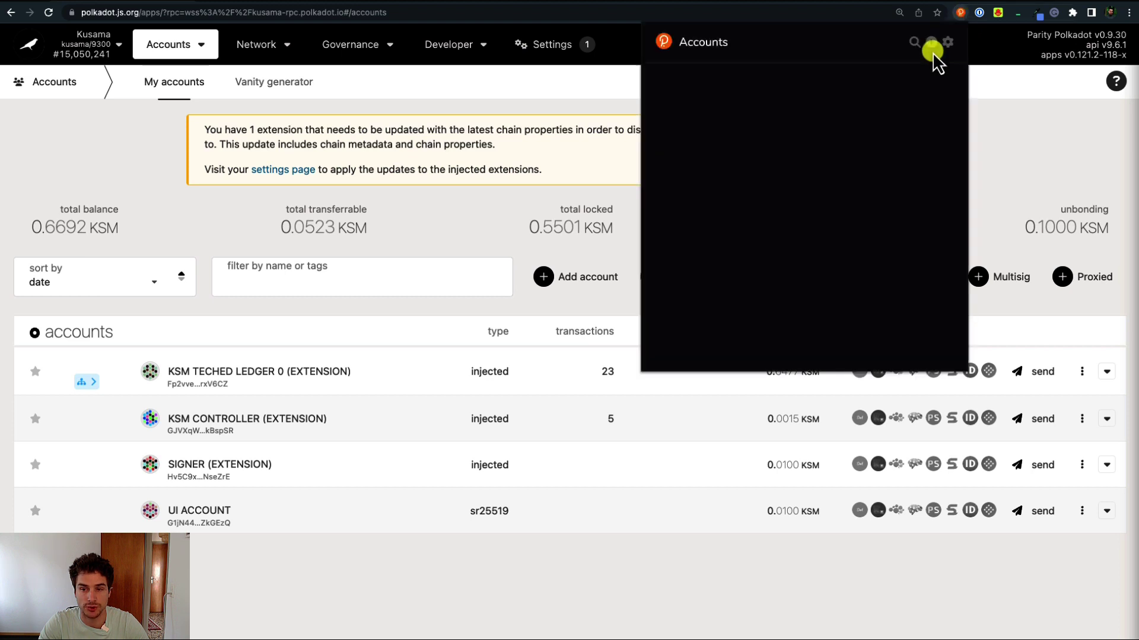
scroll(794, 210, down, 5)
scroll(794, 210, down, 3)
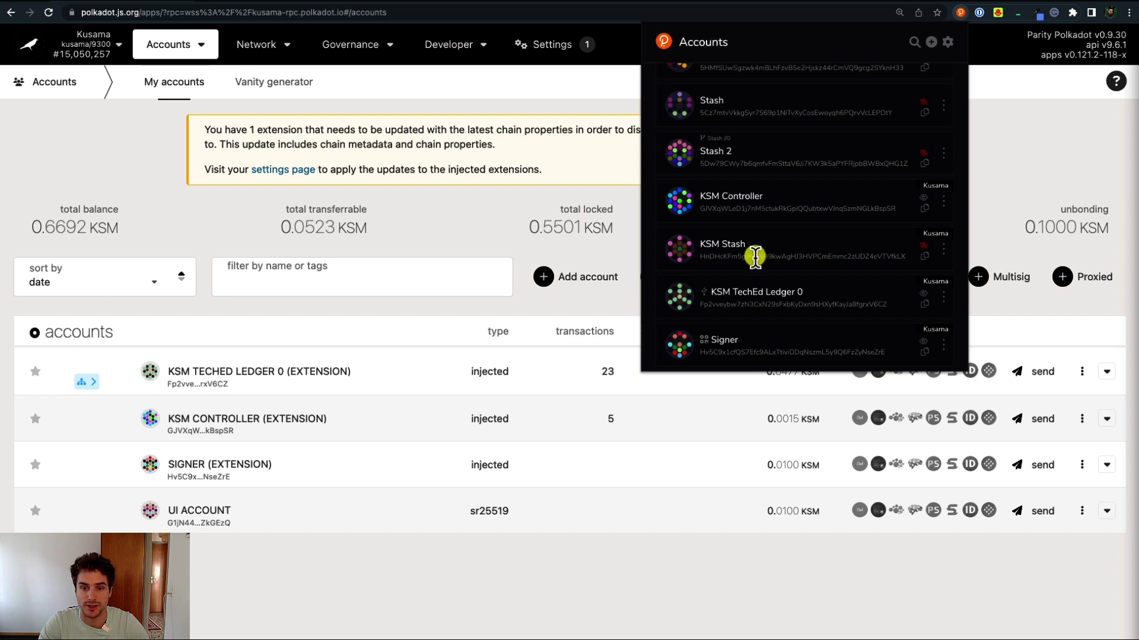
click(703, 534)
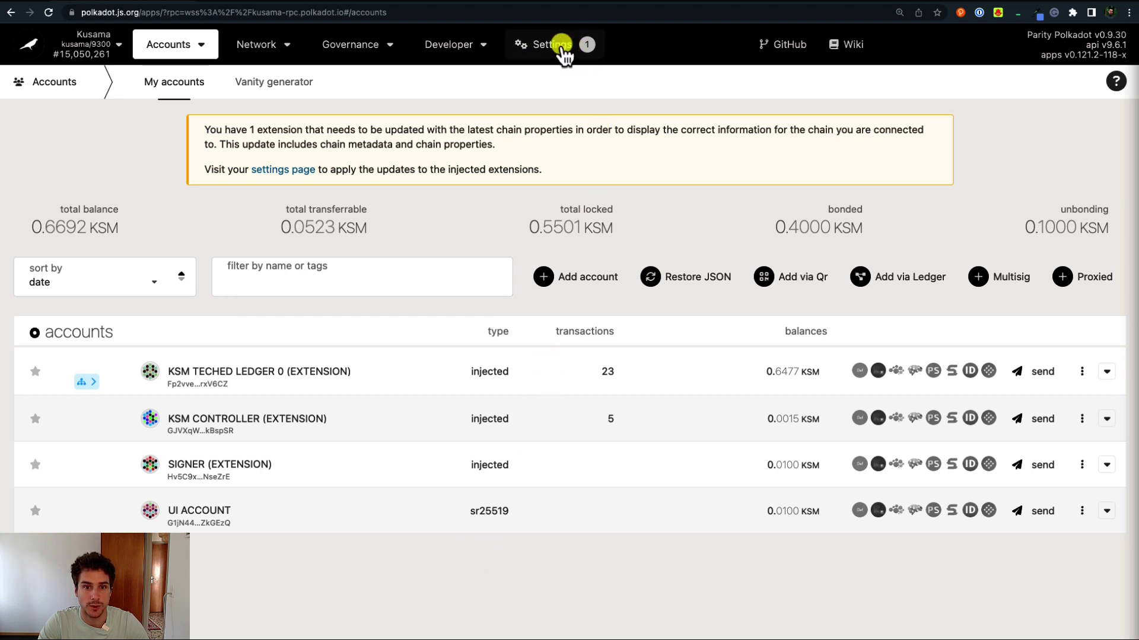
- Update the polkadot-js extension's Kusama metadata and approve the upgrade request
click(552, 46)
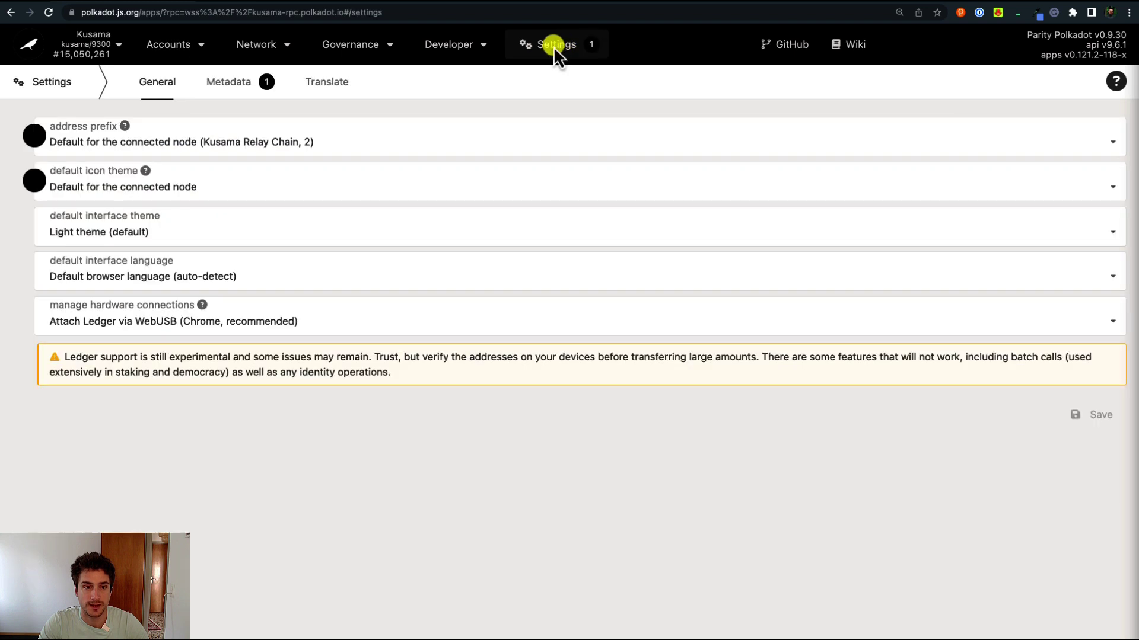
click(245, 83)
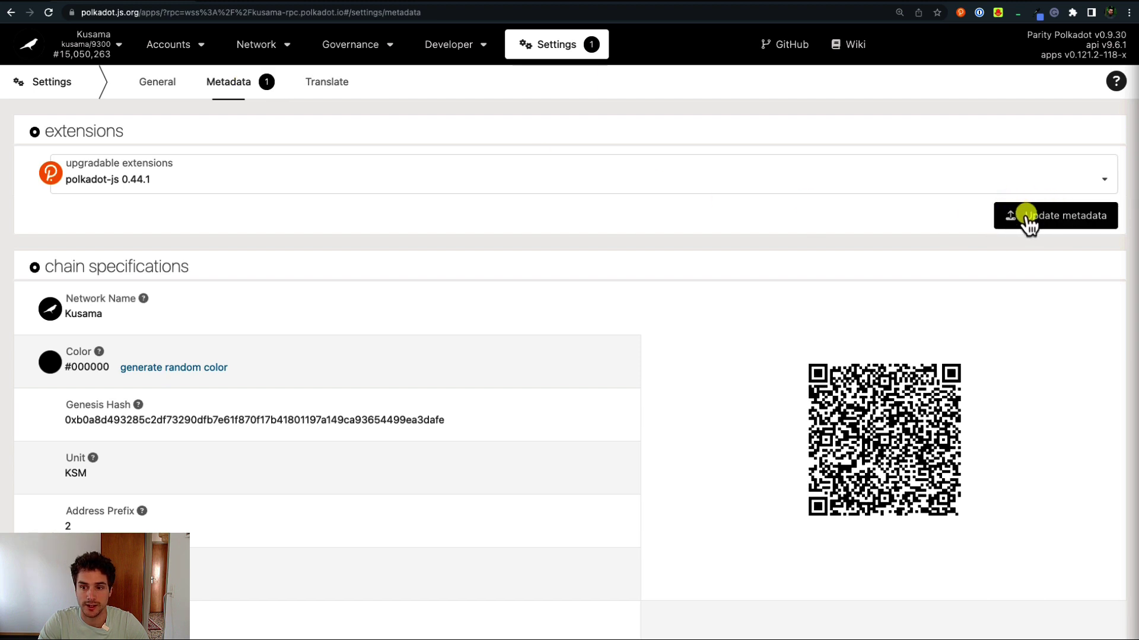
click(1058, 218)
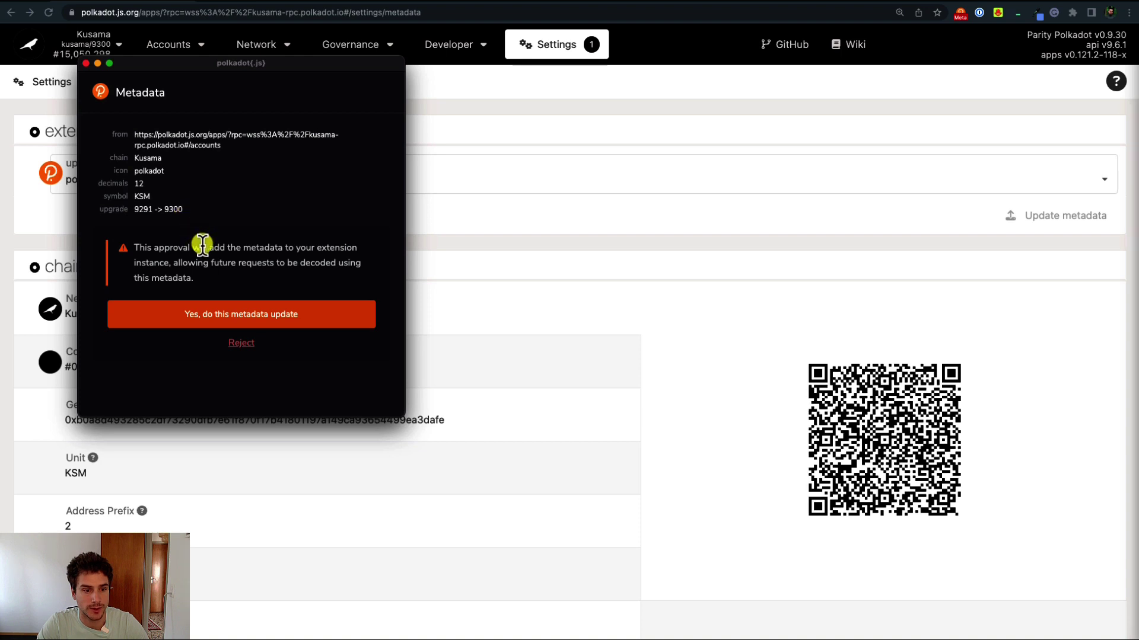
click(260, 320)
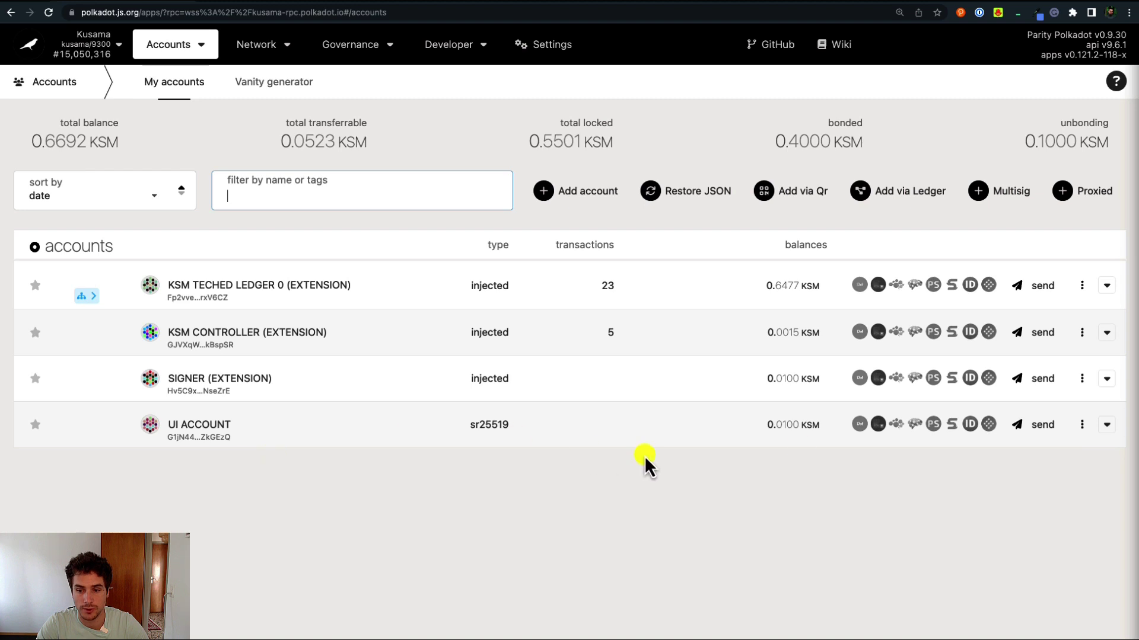
- Set up a transfer of UI ACCOUNT's full balance to KSM CONTROLLER, with keep-alive checks off and reaping the sender enabled
click(1041, 432)
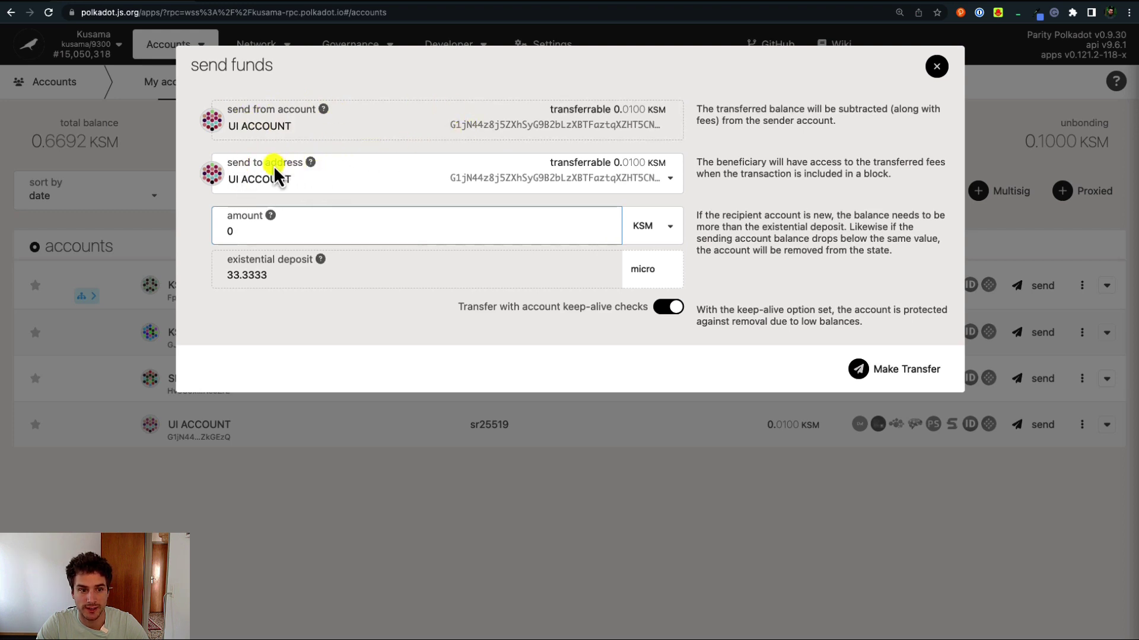
click(667, 188)
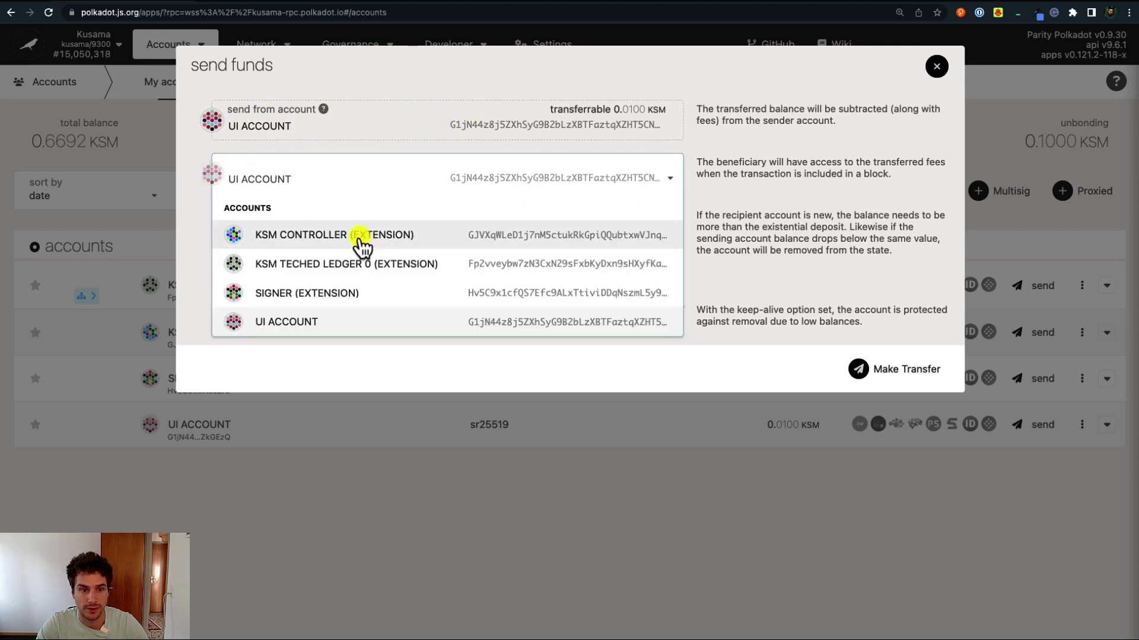
click(362, 240)
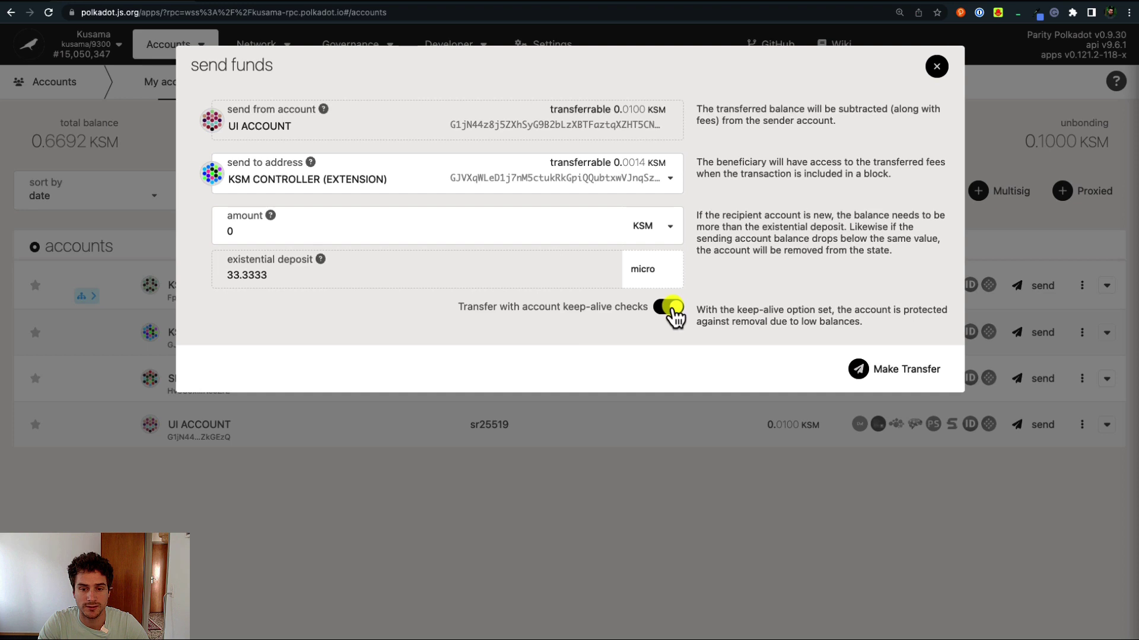
click(672, 307)
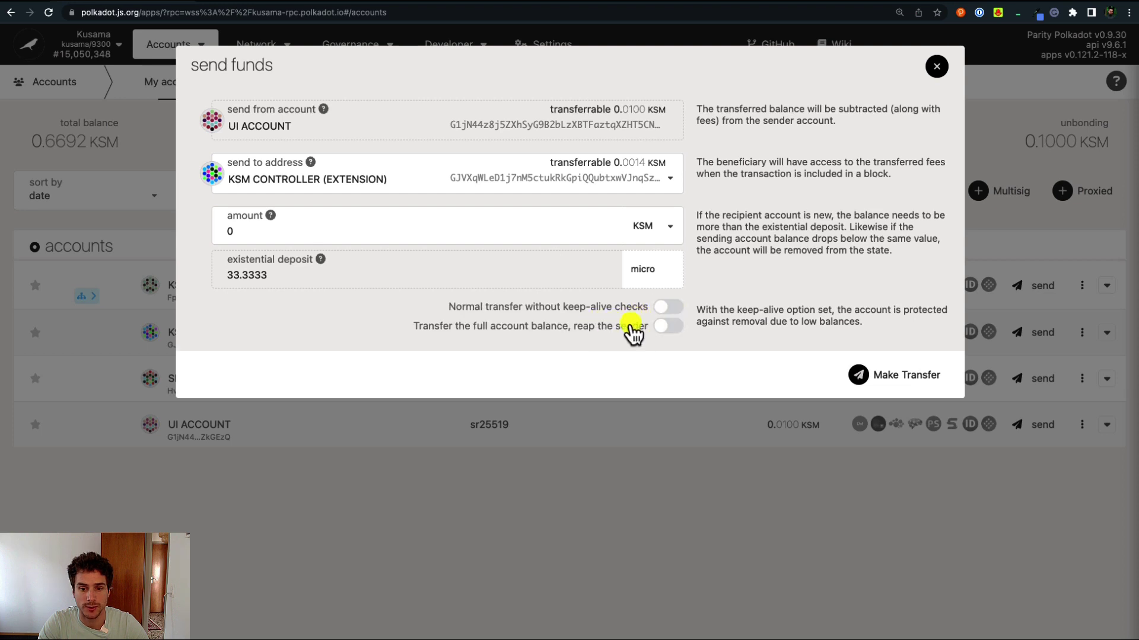
click(673, 327)
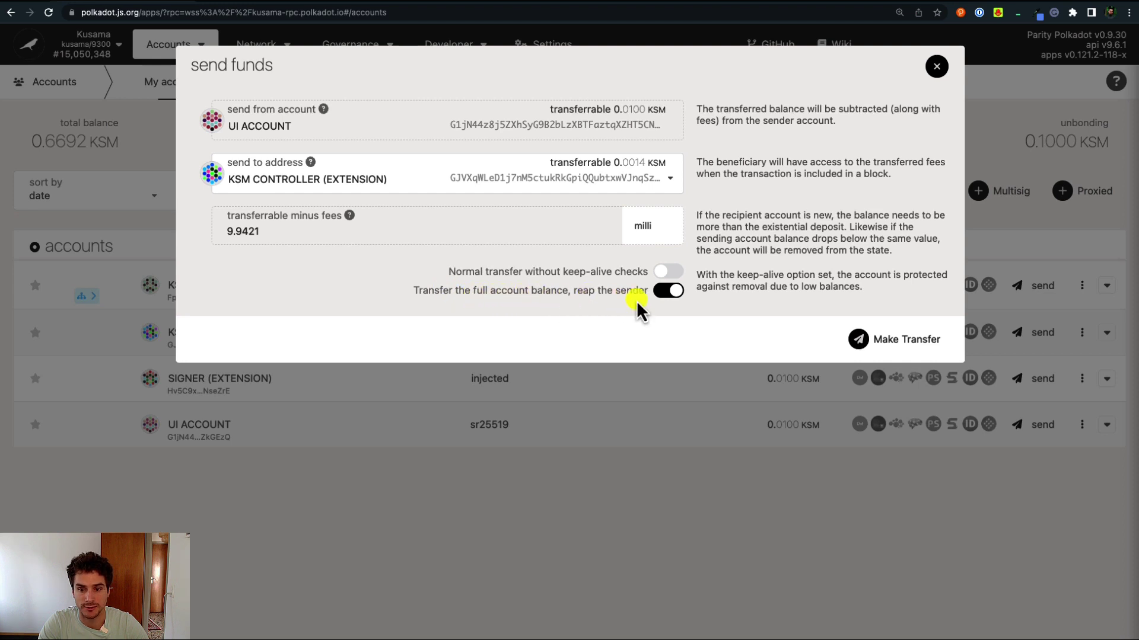
- Make the transfer from UI ACCOUNT, enter the account password to unlock it, and sign and submit the transaction
click(913, 342)
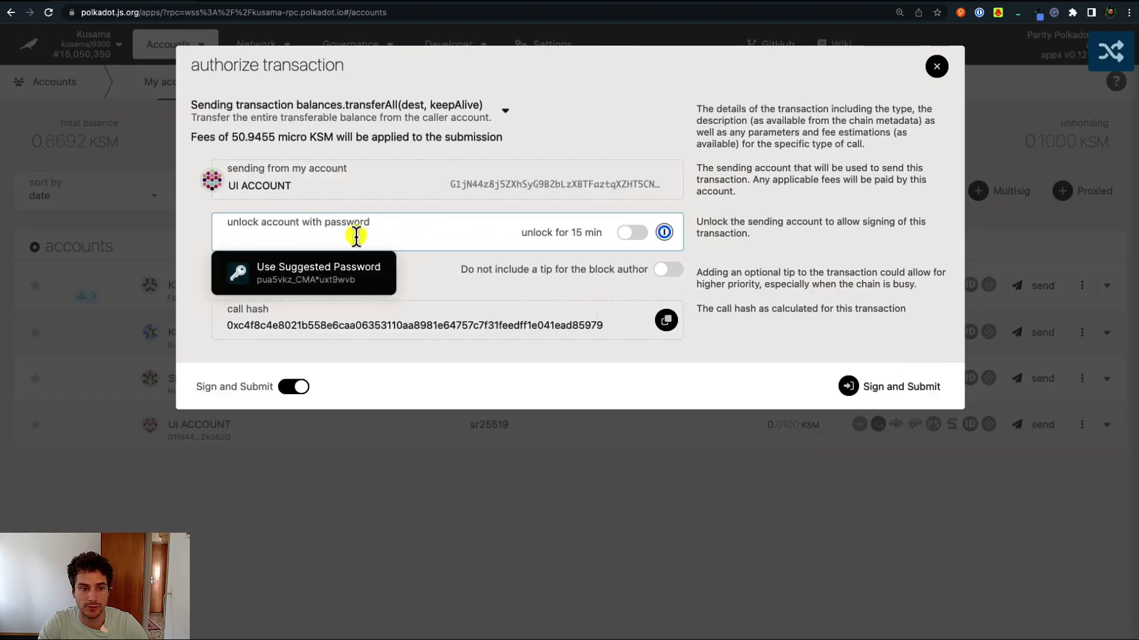
text(••••••)
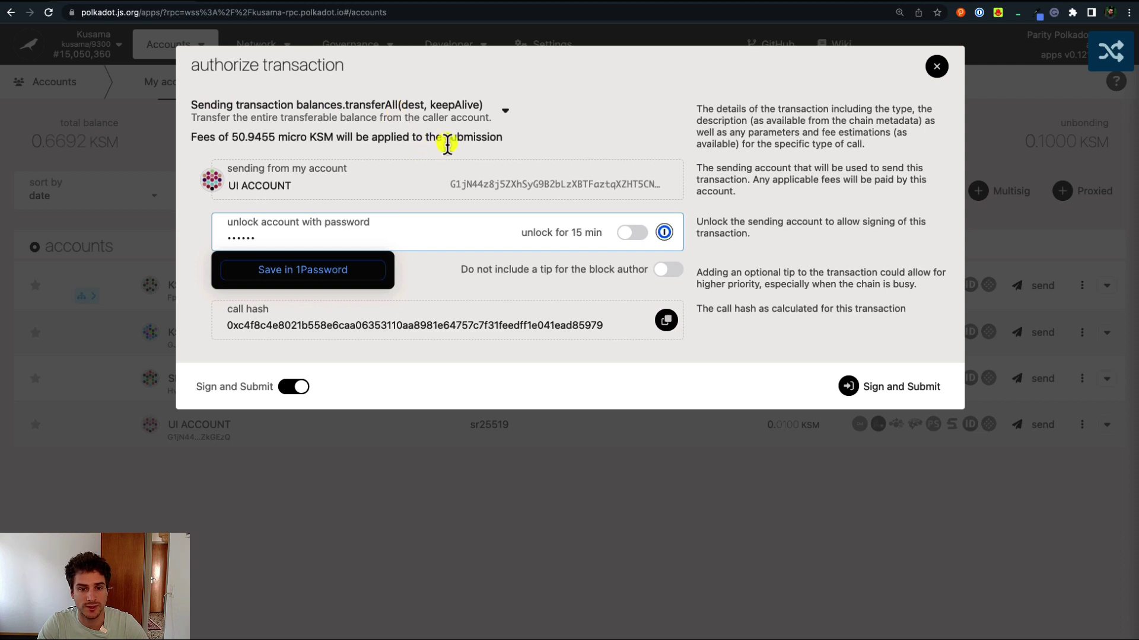
click(885, 392)
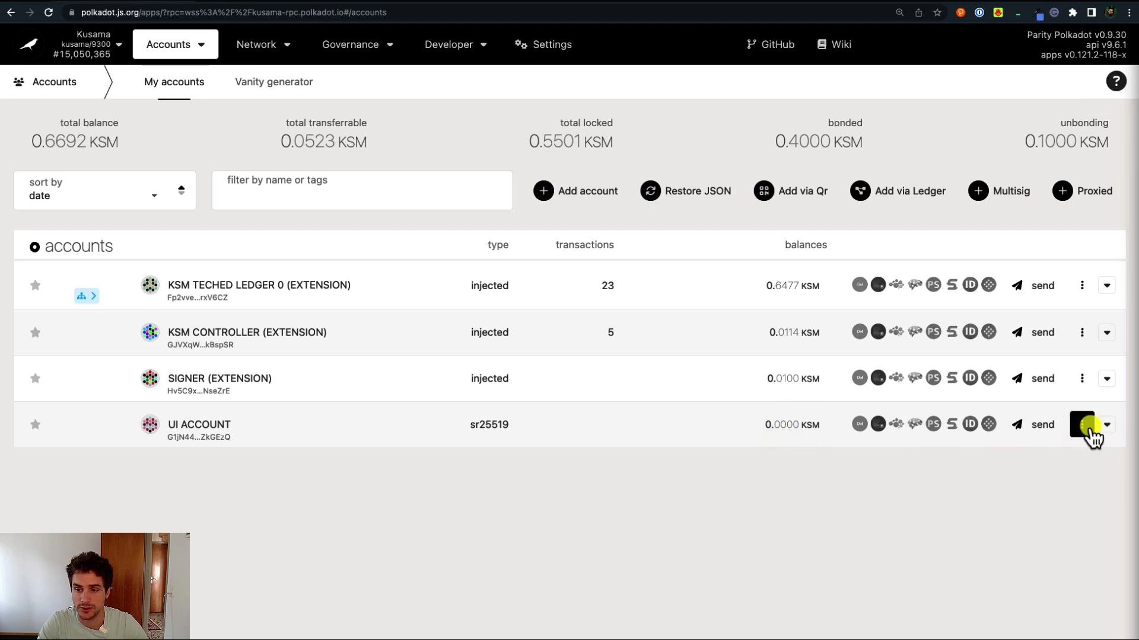
- Forget UI ACCOUNT and confirm its removal from the accounts list
click(1083, 426)
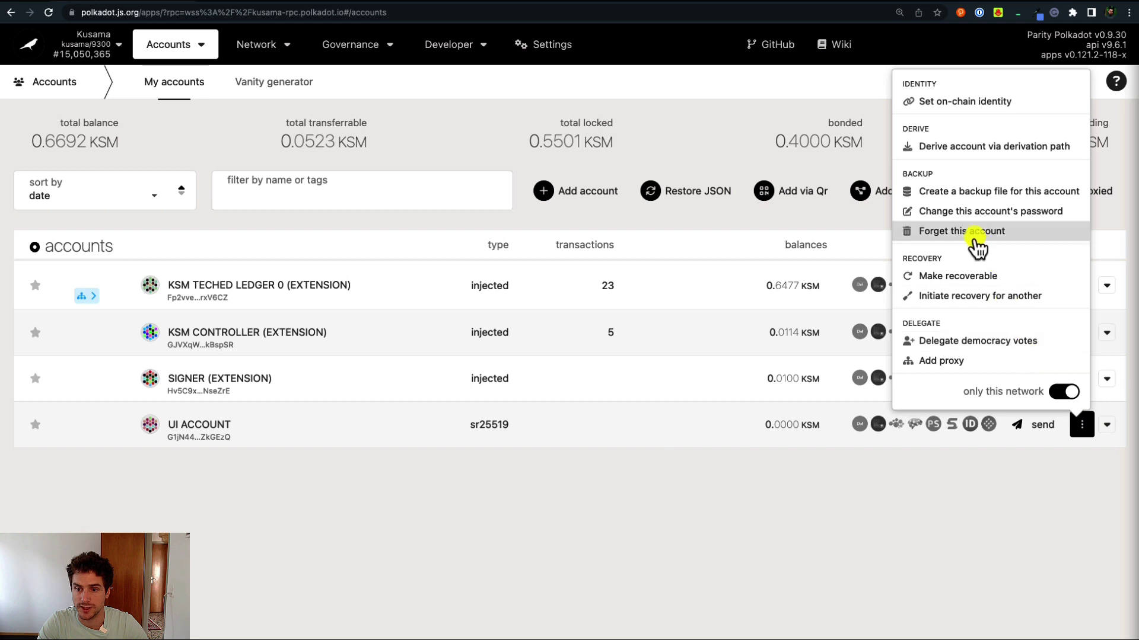
click(972, 233)
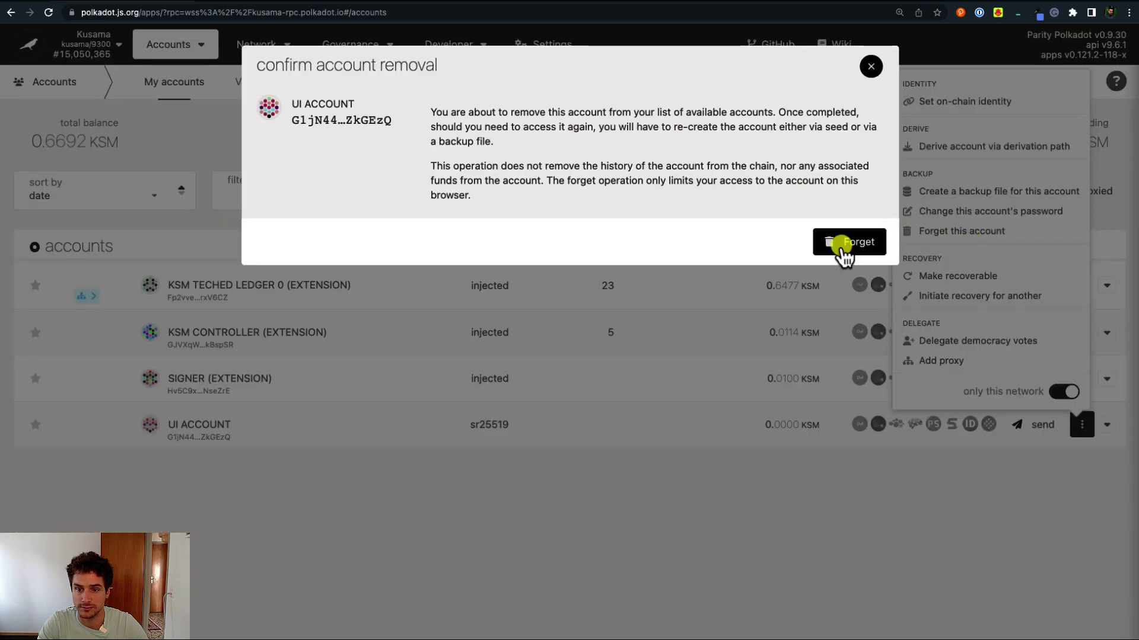
click(842, 248)
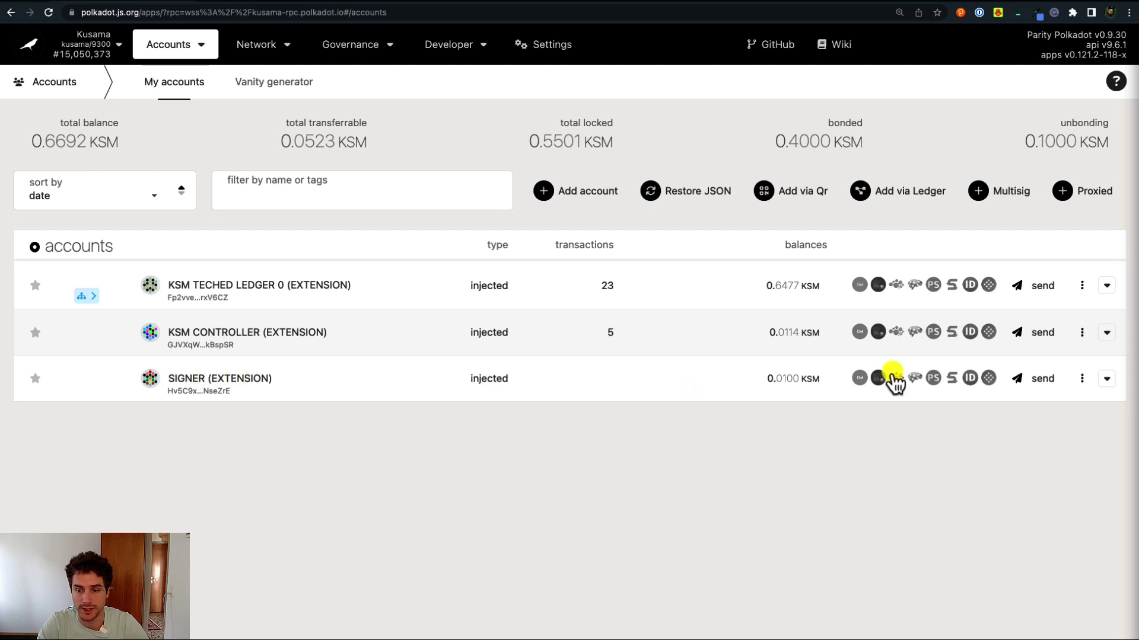
- Submit a transfer of SIGNER's full balance to KSM CONTROLLER for signing, with keep-alive checks off and reaping the sender enabled
click(1035, 381)
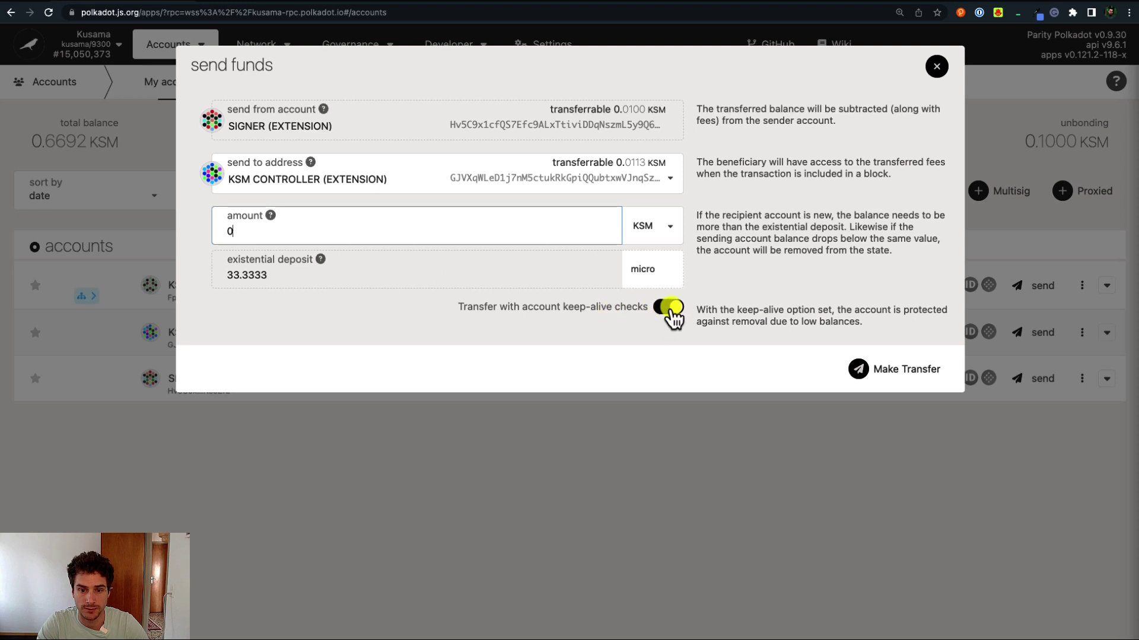
click(670, 307)
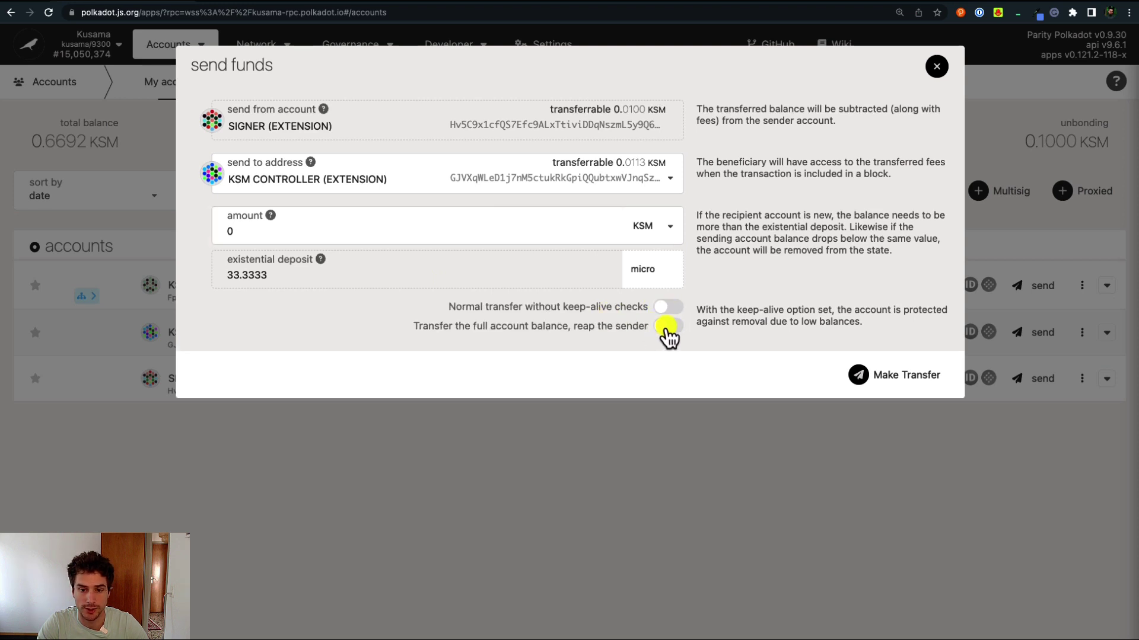
click(668, 328)
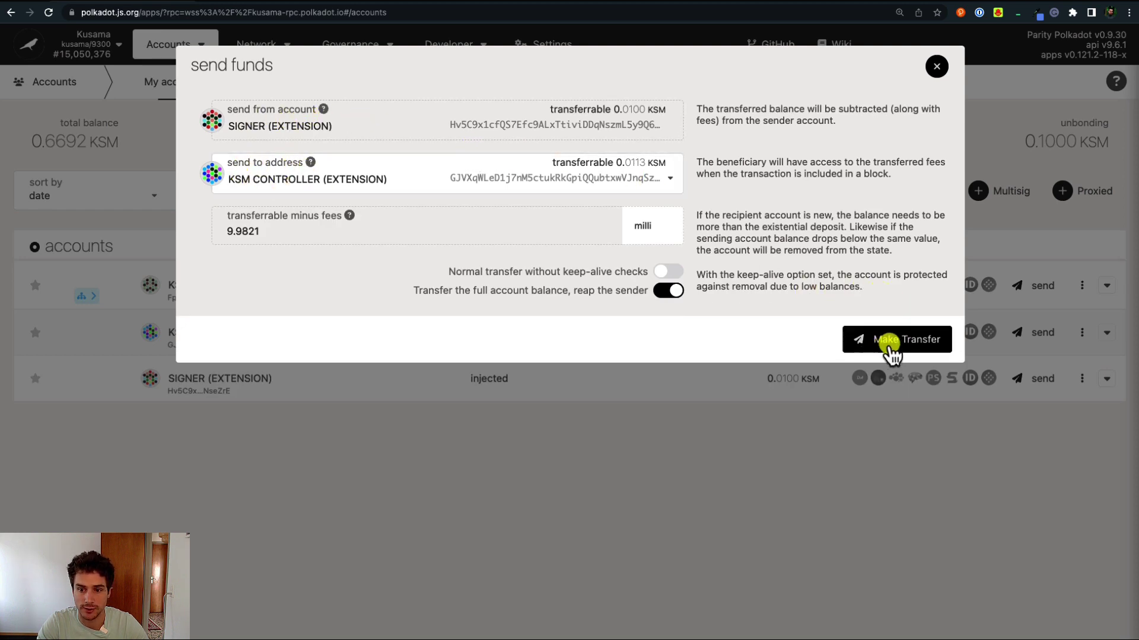
click(899, 343)
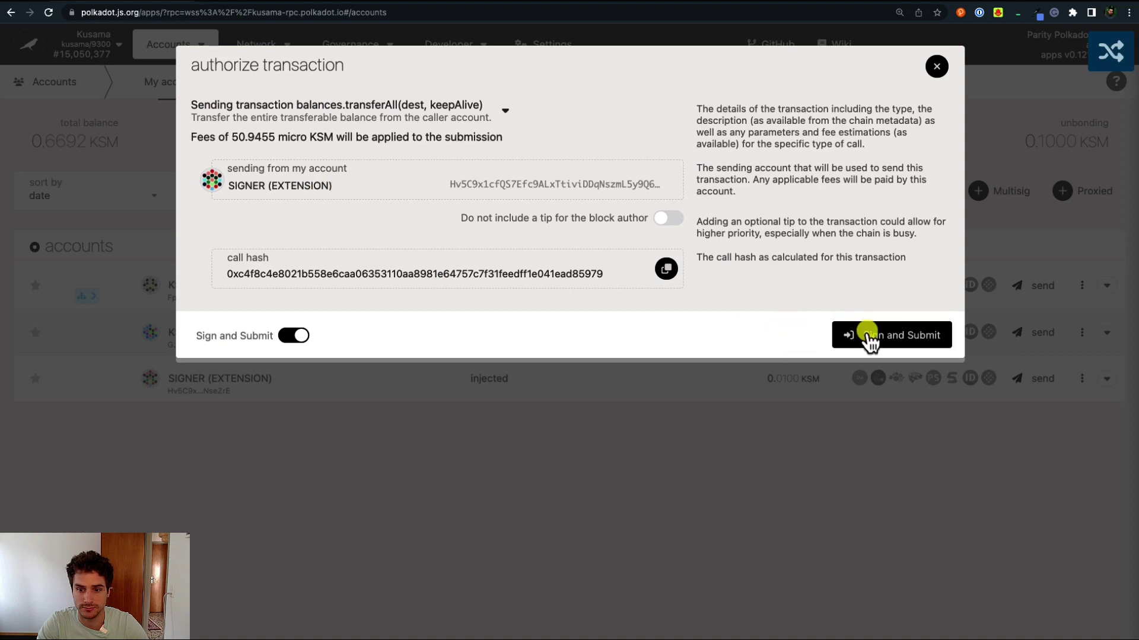
click(882, 338)
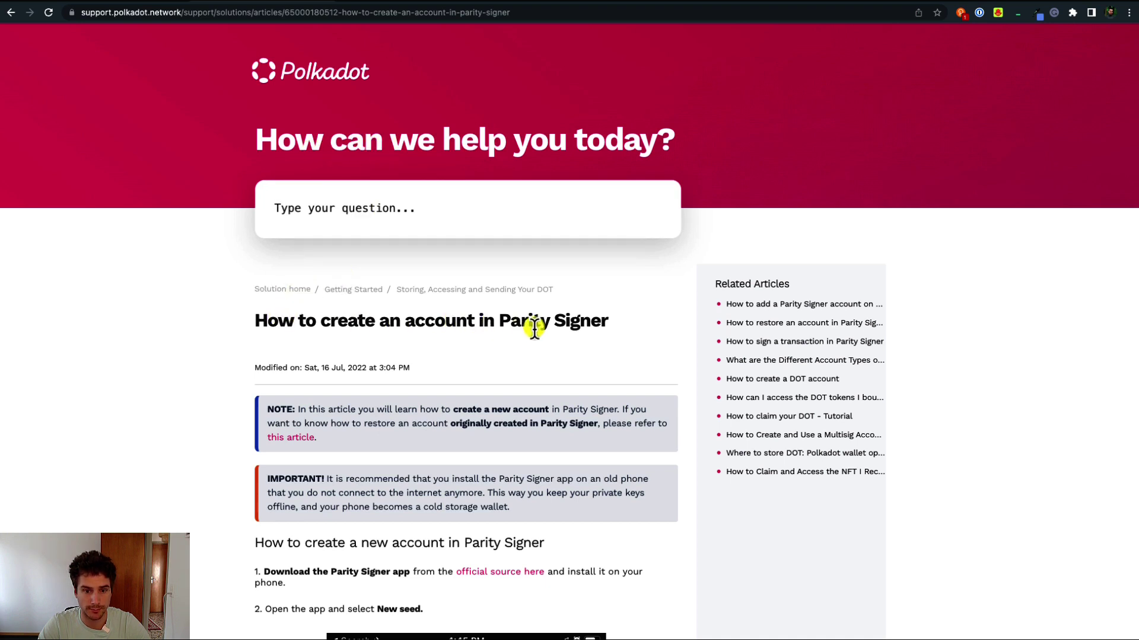
- Read the support article on creating a Parity Signer account and open its linked metadata updates page
scroll(497, 361, down, 20)
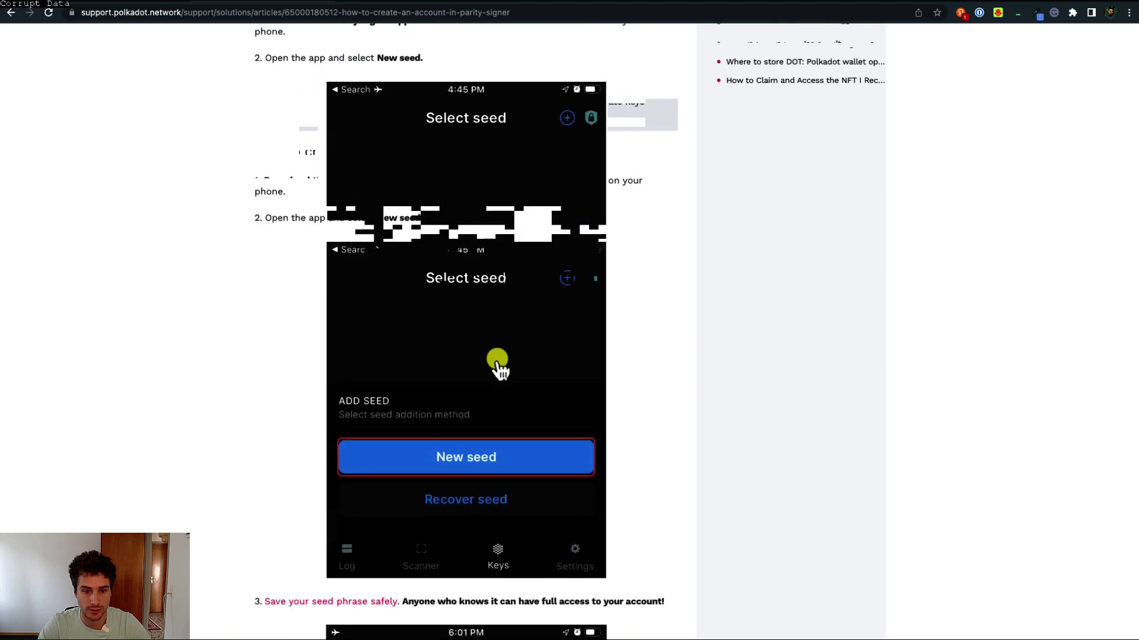
scroll(497, 361, down, 2)
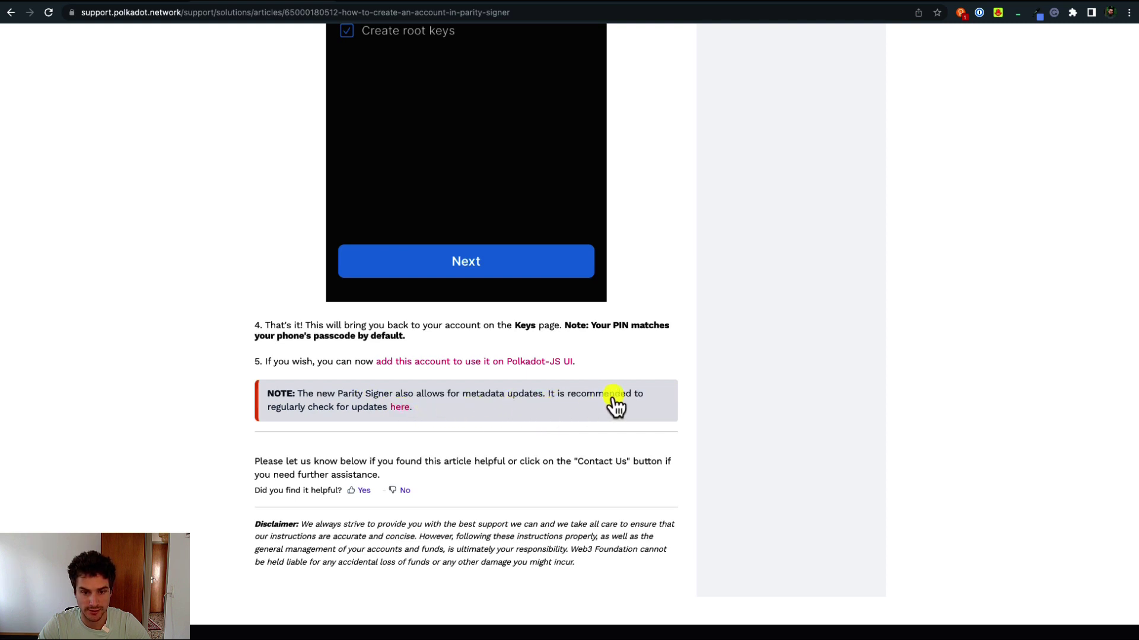
click(400, 410)
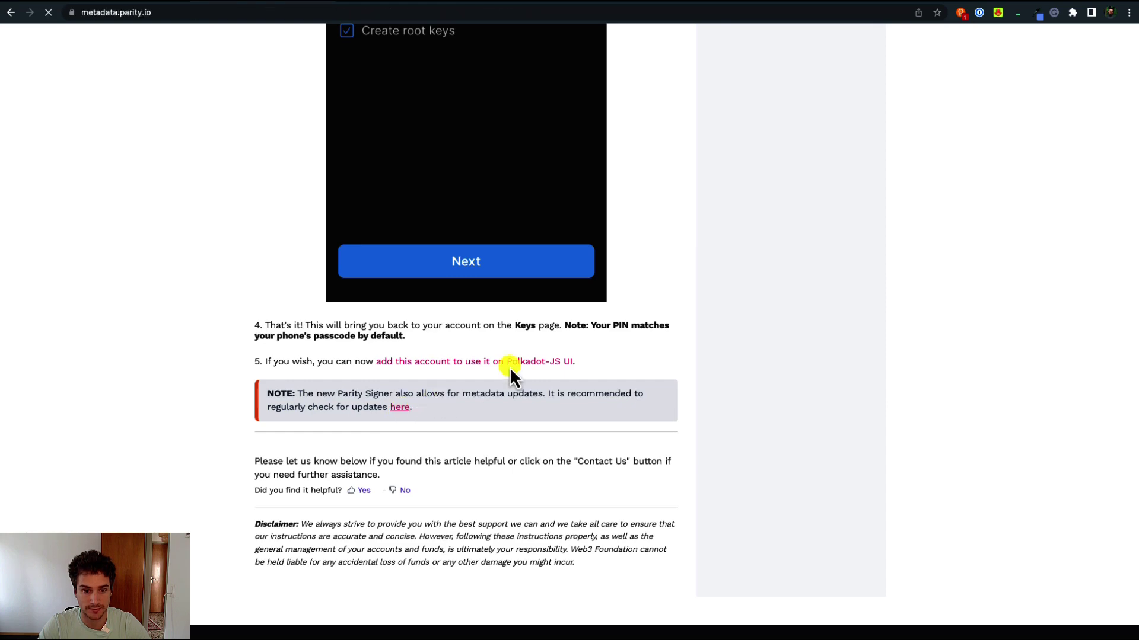
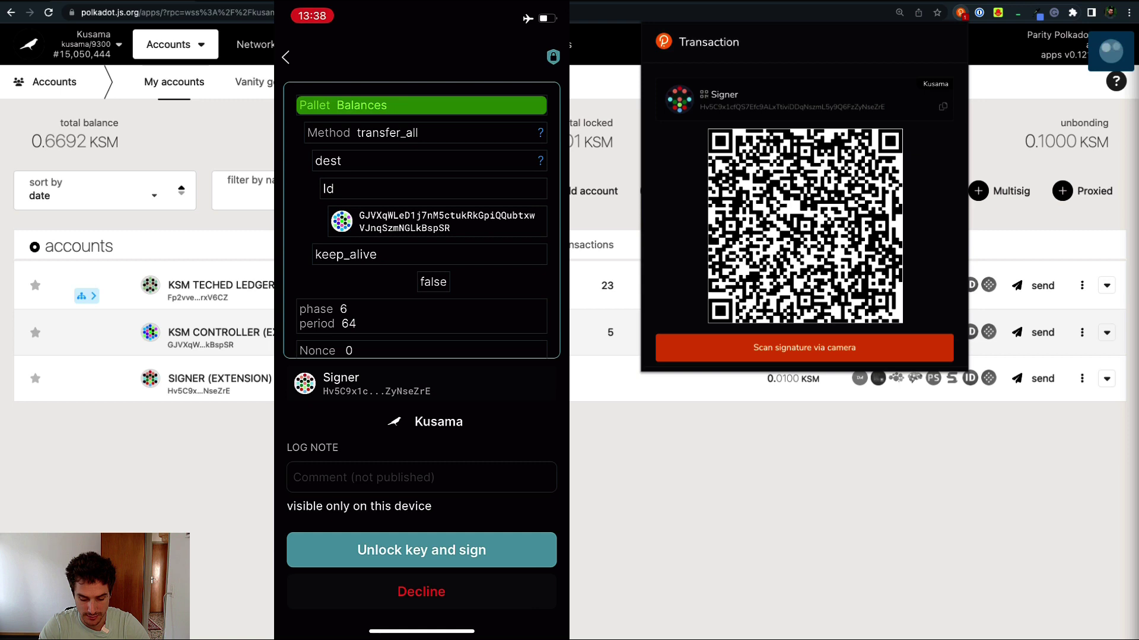
- Review the transfer_all method and destination in Parity Signer, and scan the generated signature into the extension via camera
click(426, 133)
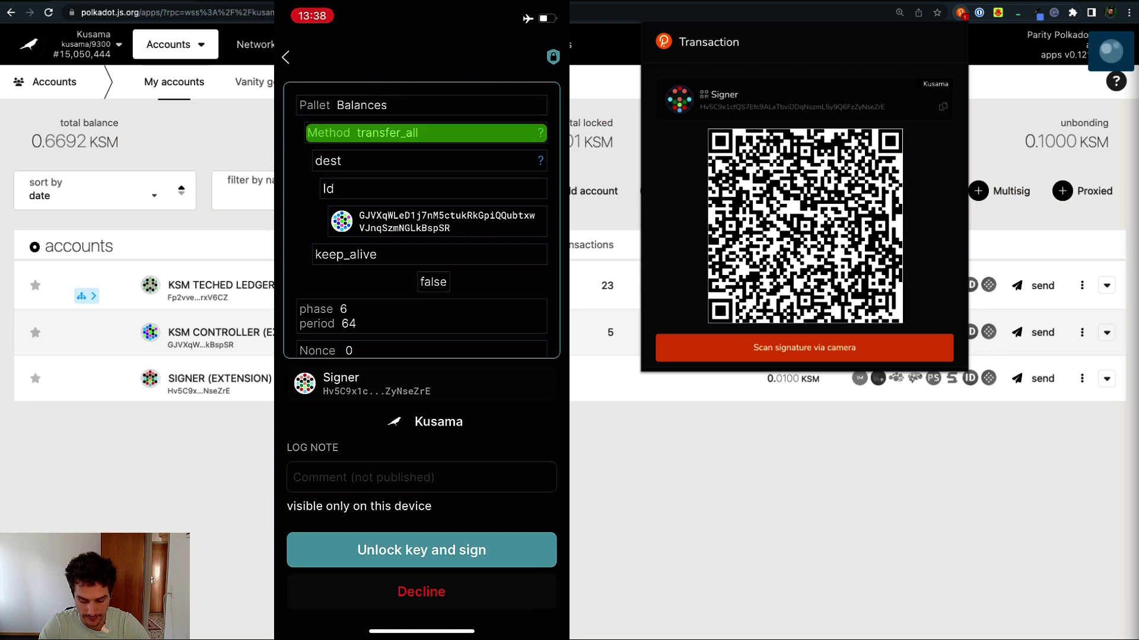
scroll(421, 237, down, 2)
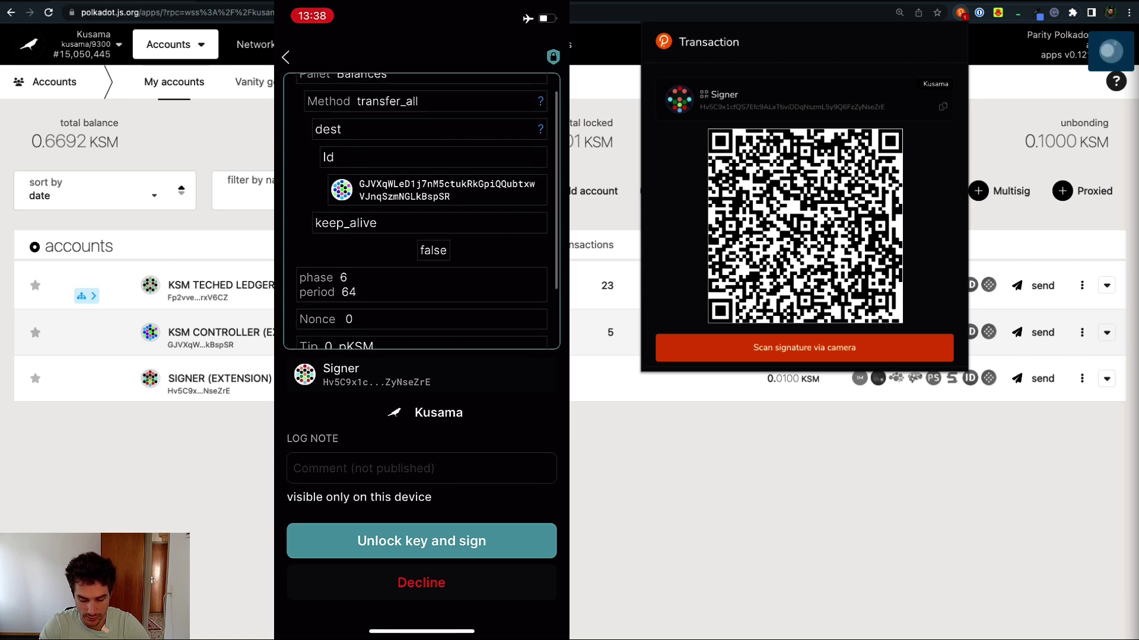
click(438, 183)
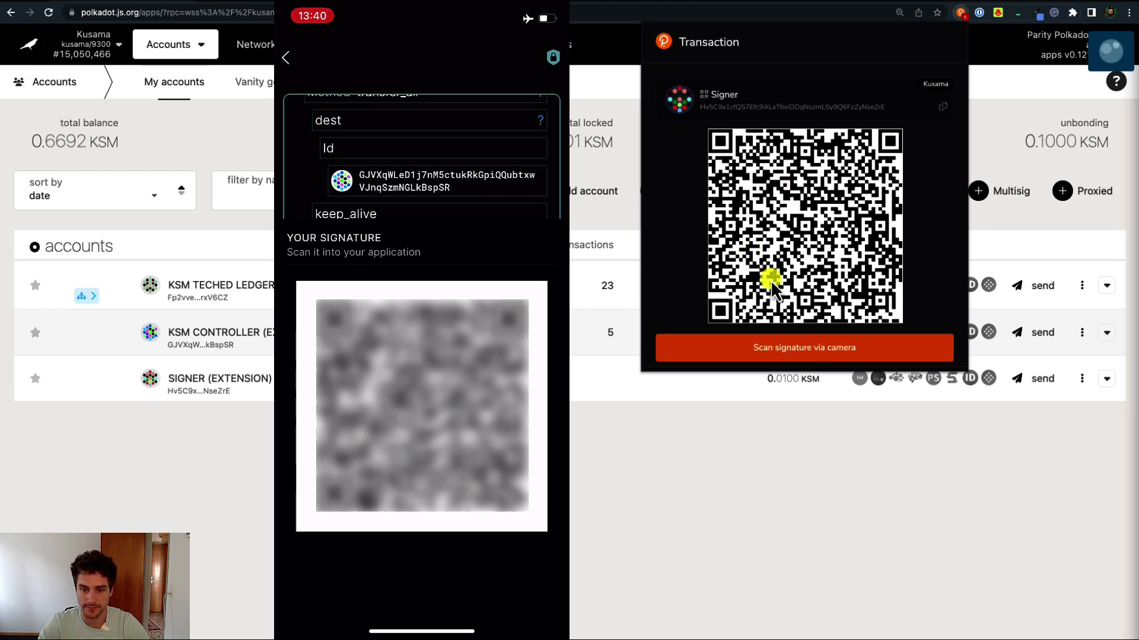
click(778, 350)
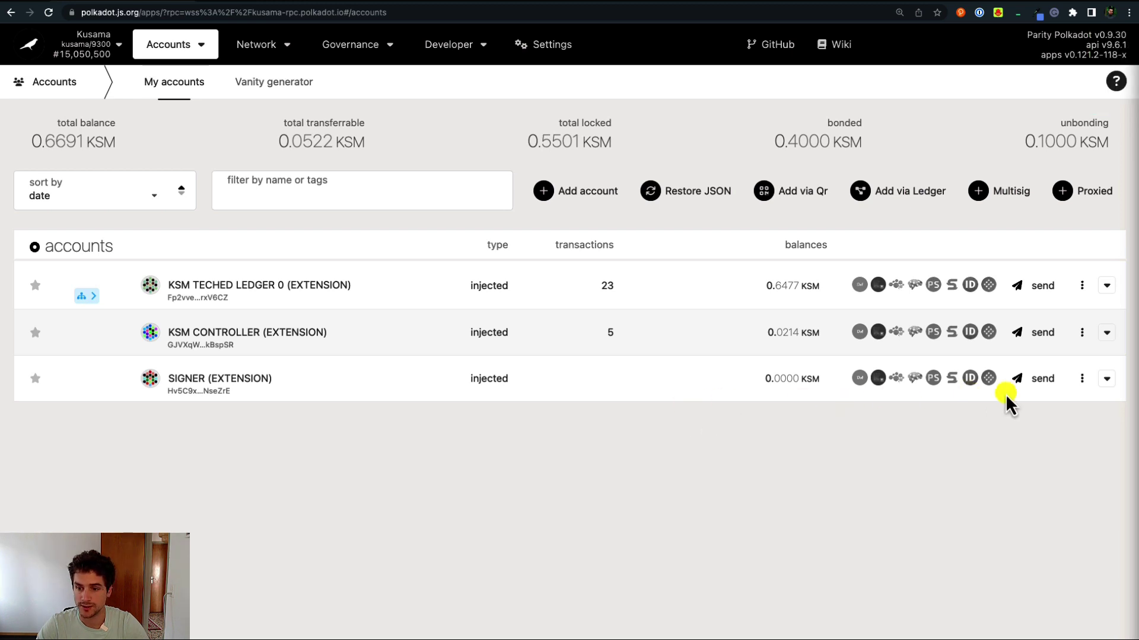
- Forget the Signer account in the browser extension, confirm its removal, and reload the accounts page
click(1082, 382)
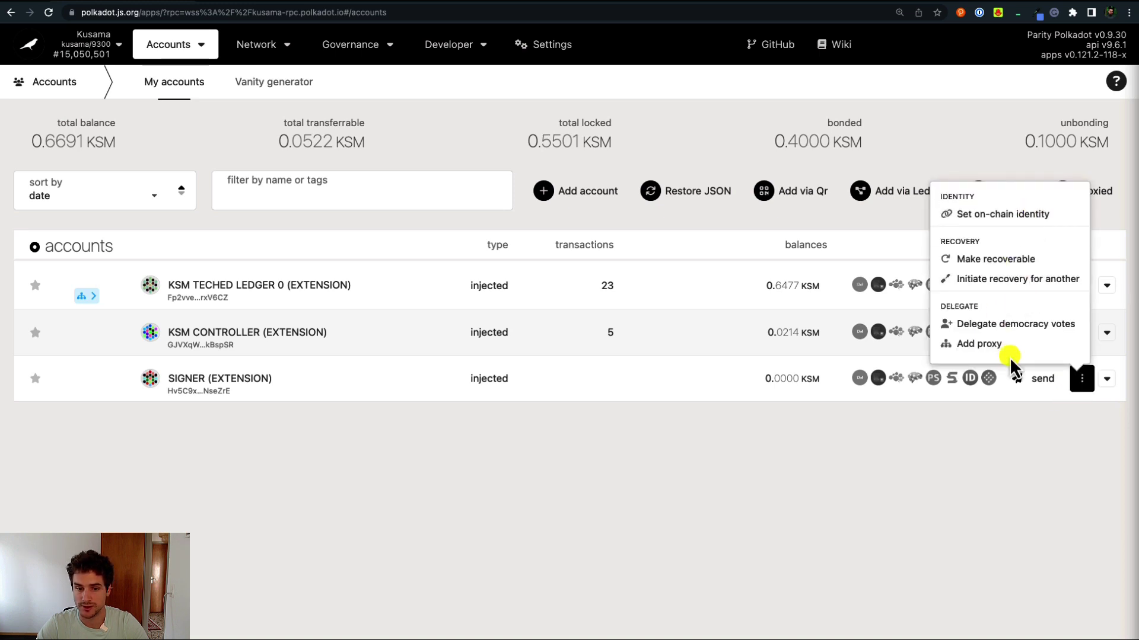
click(1083, 387)
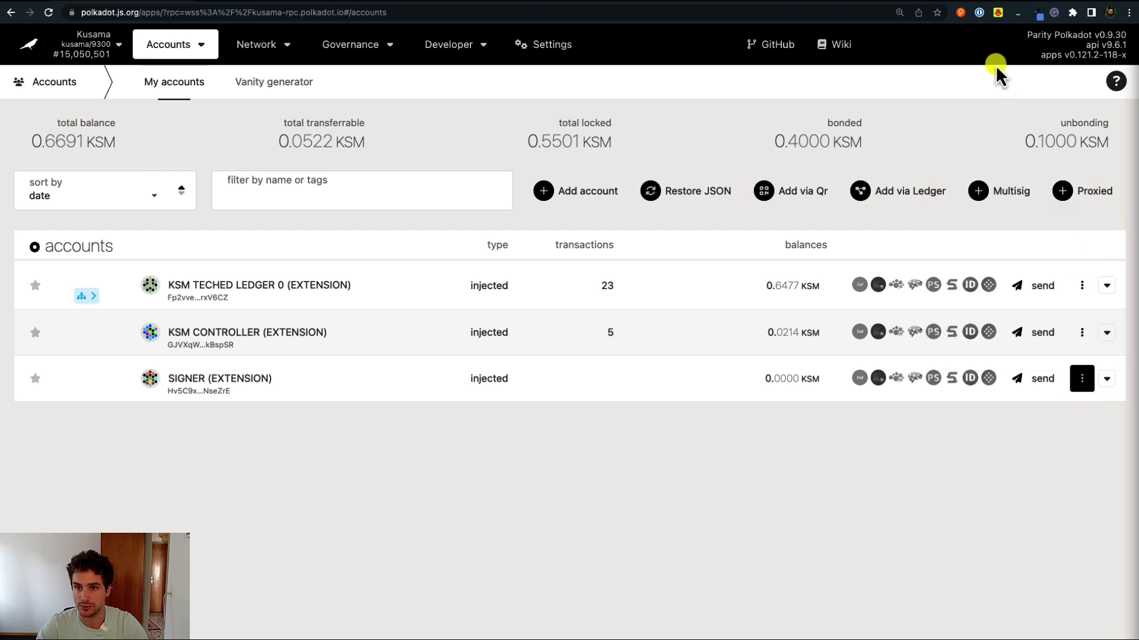
click(961, 13)
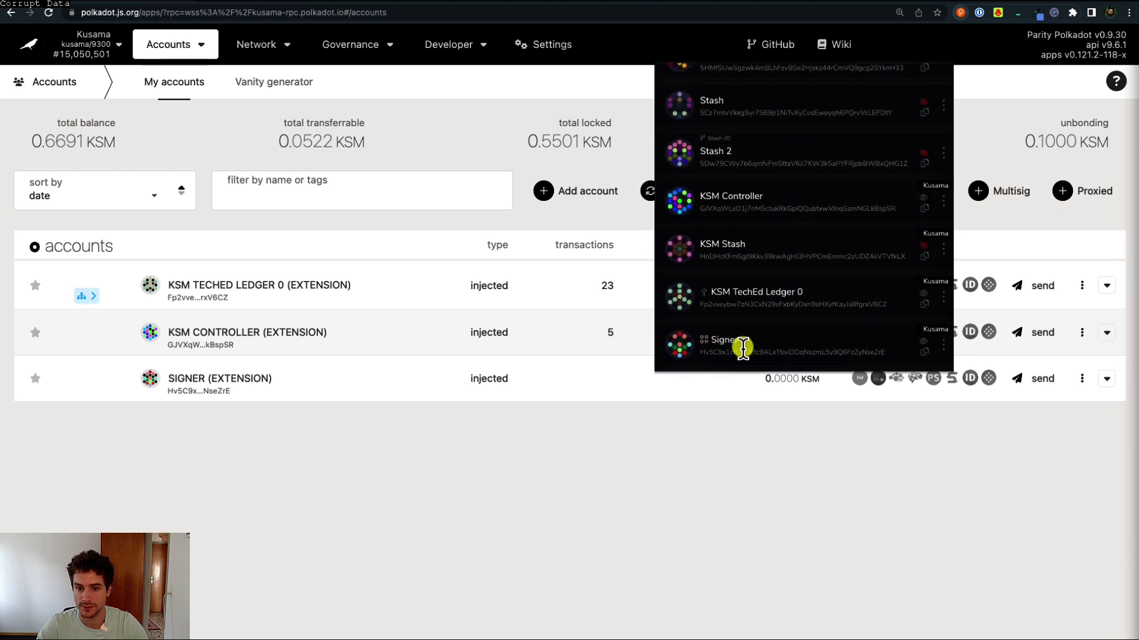
click(944, 347)
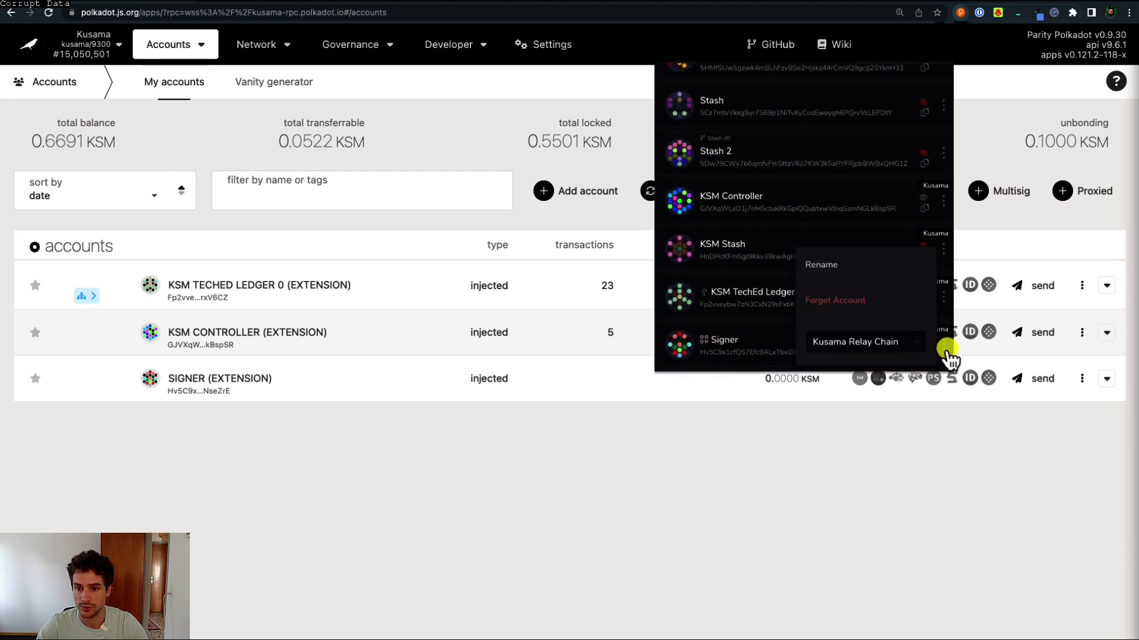
click(841, 303)
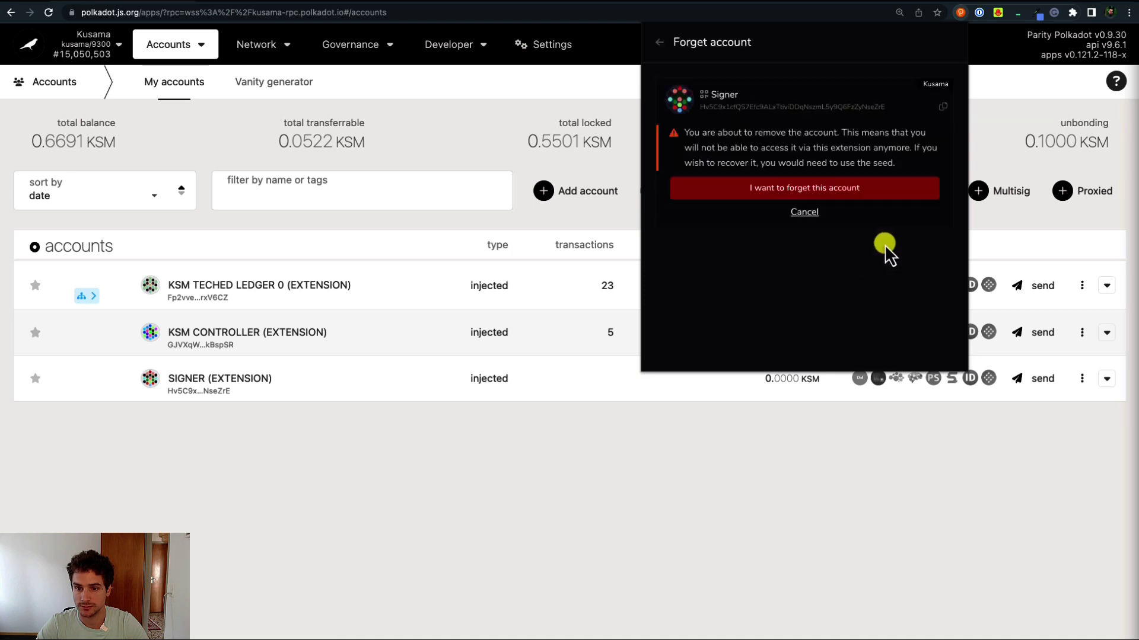
click(828, 189)
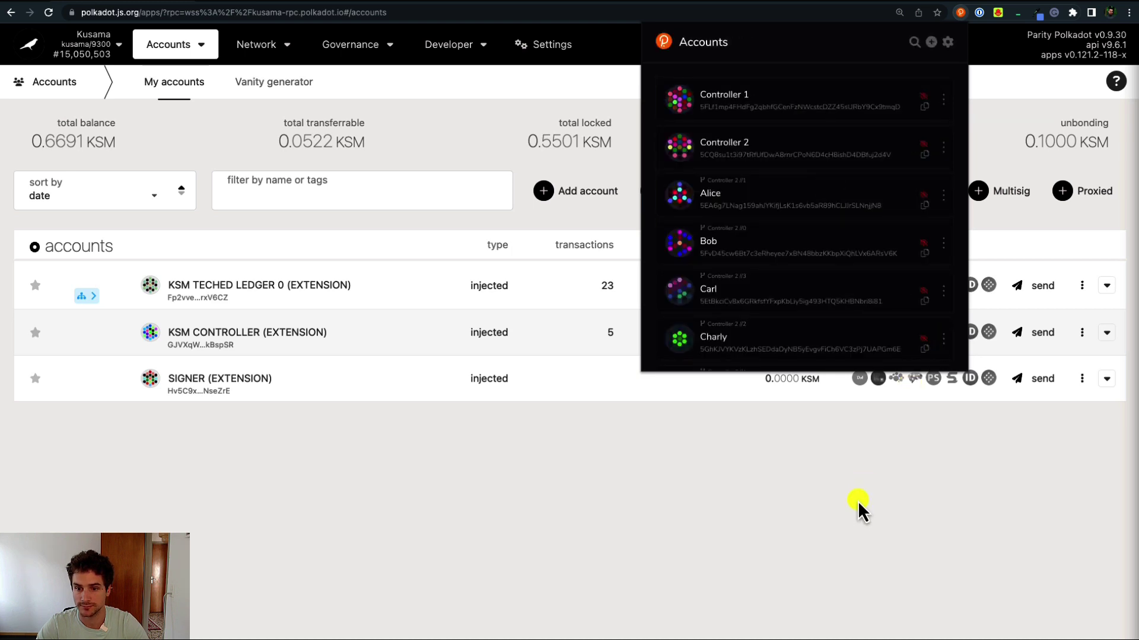
click(871, 488)
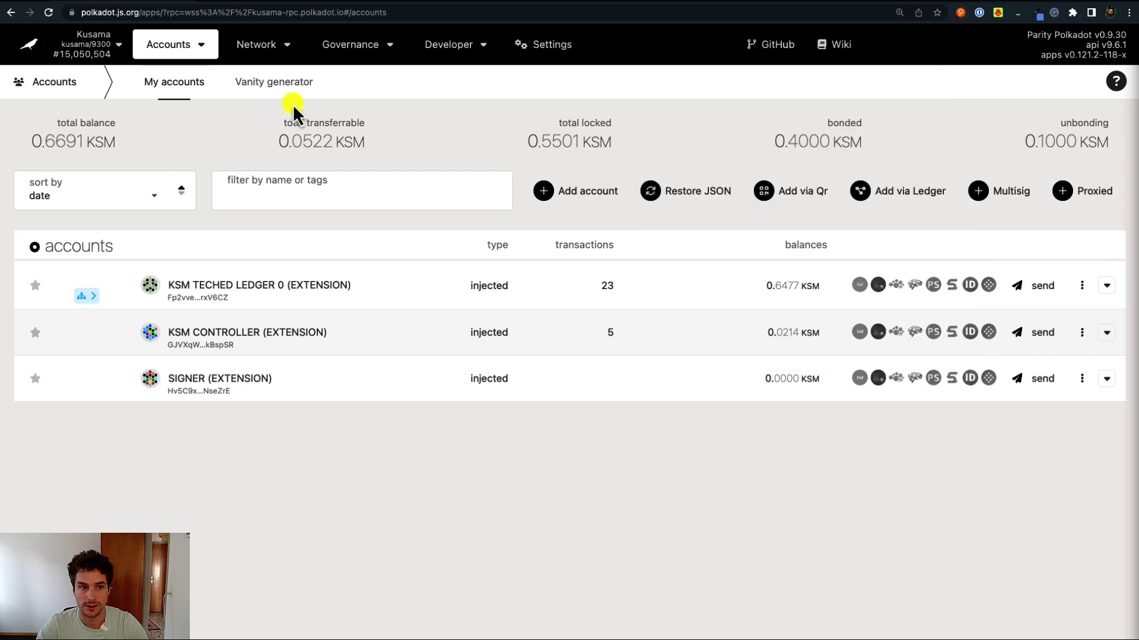
click(49, 13)
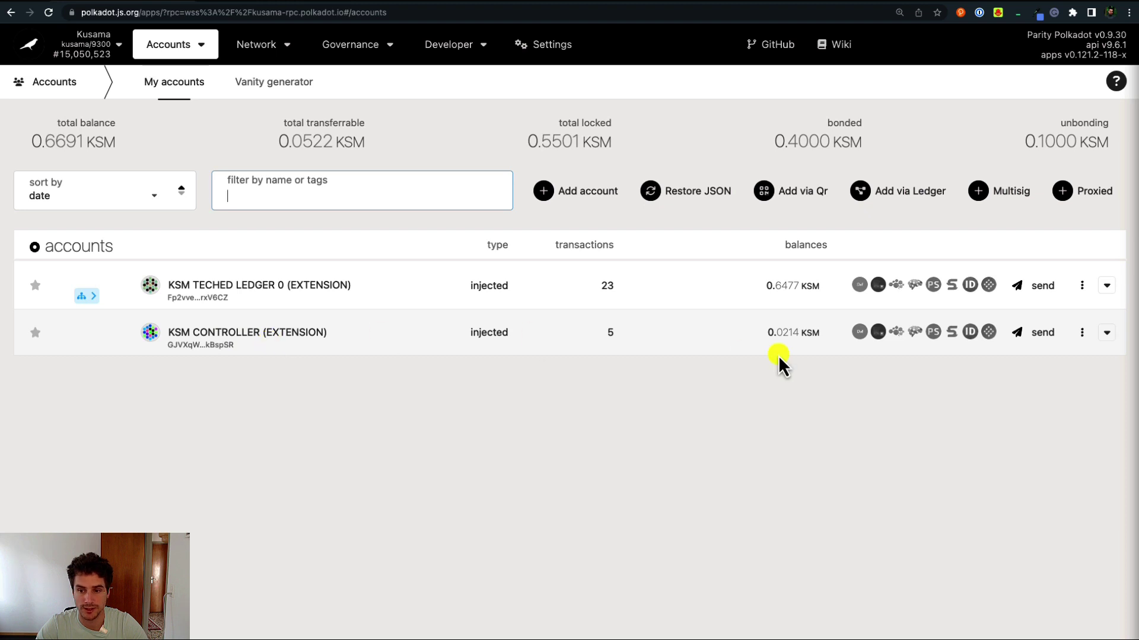
- Set up a 0.01 KSM transfer from KSM CONTROLLER to KSM TECHED LEDGER 0 with keep-alive checks off
click(1045, 333)
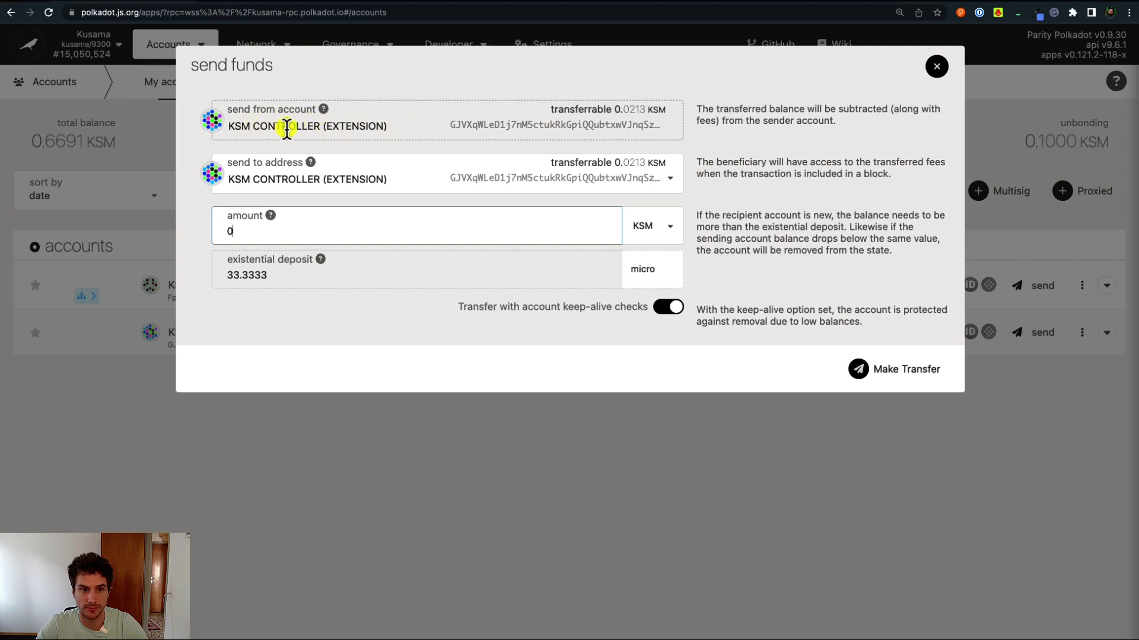
click(652, 180)
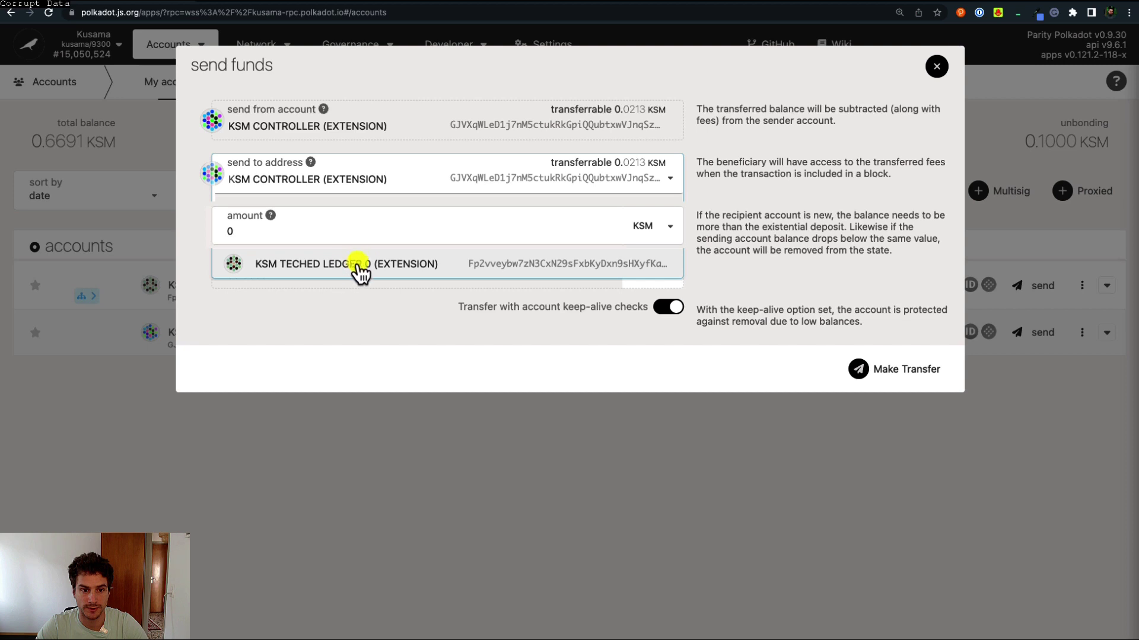
click(358, 270)
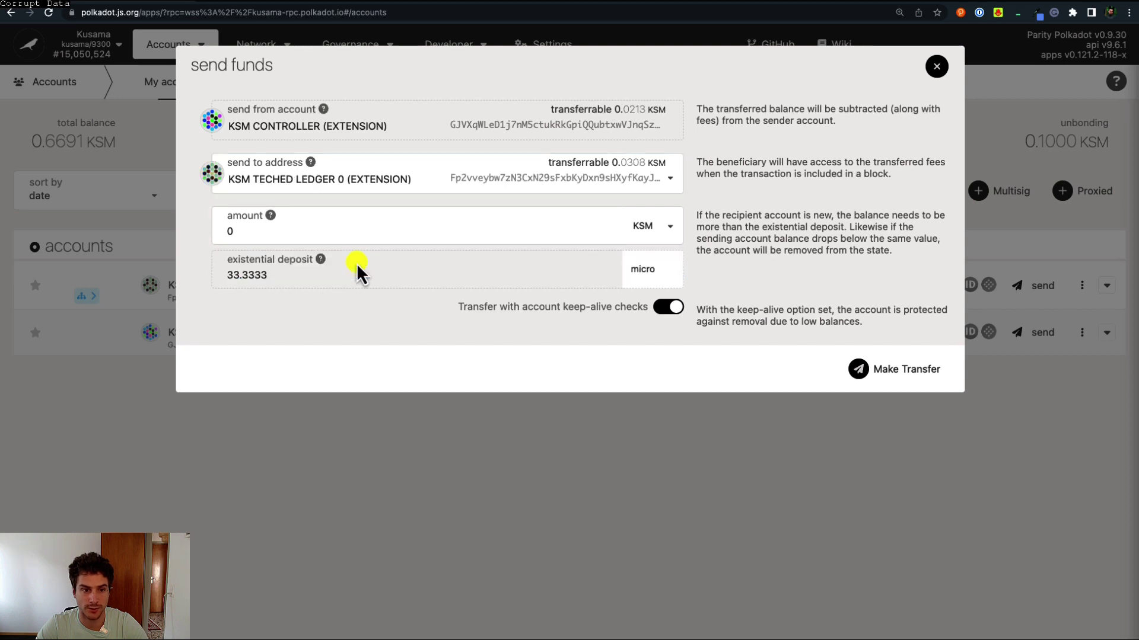
click(245, 229)
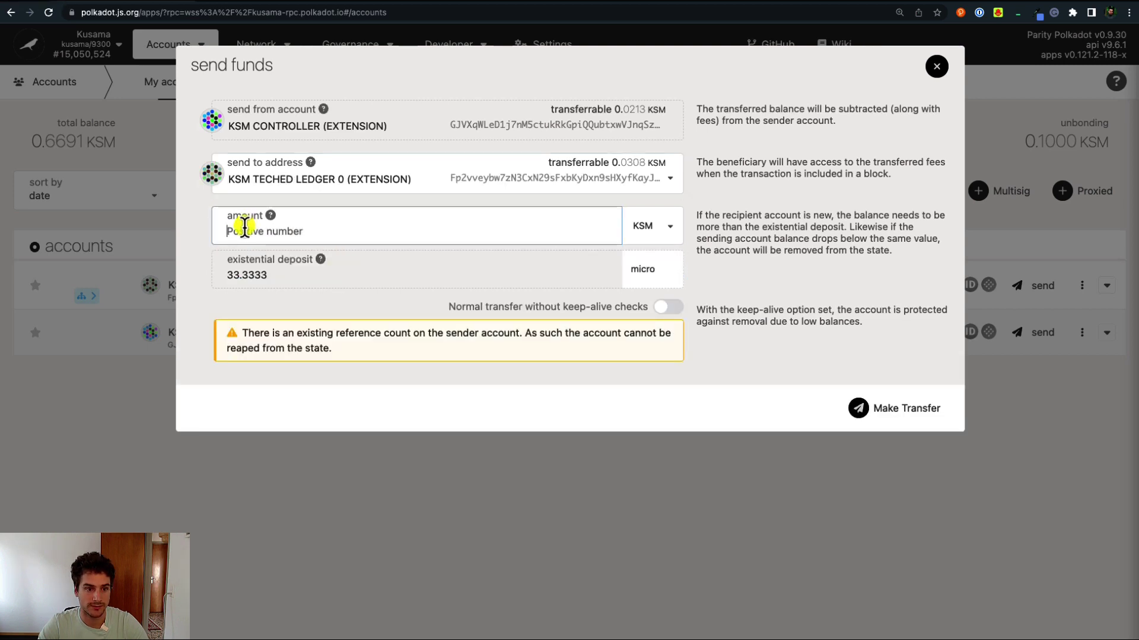
text(0.01)
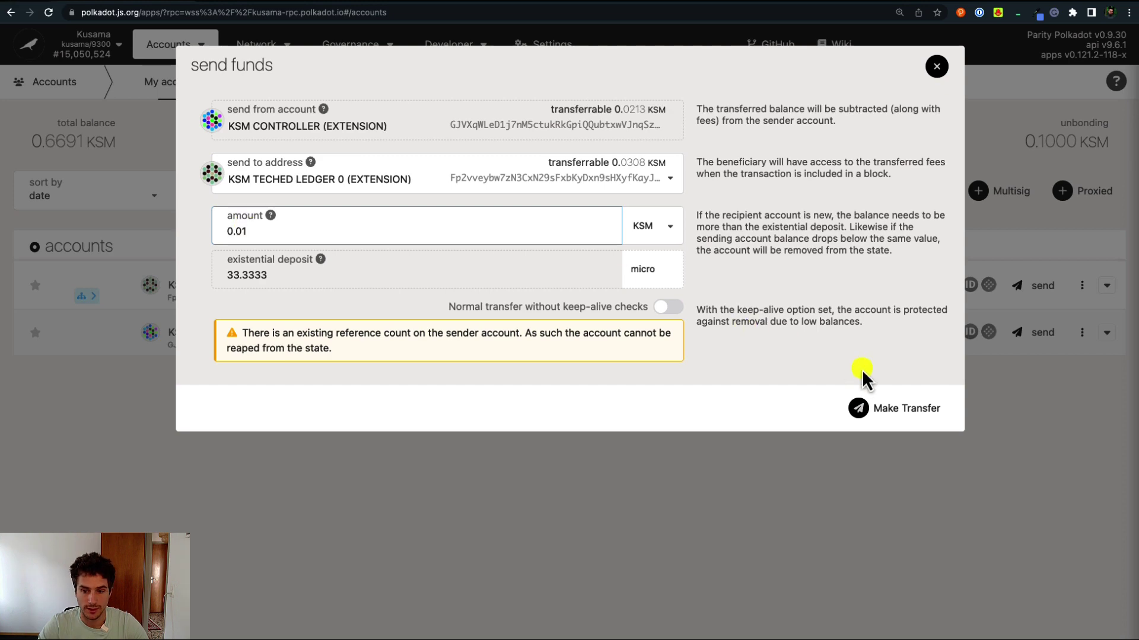
- Submit the KSM CONTROLLER transfer and sign it in the extension with the account password
click(883, 409)
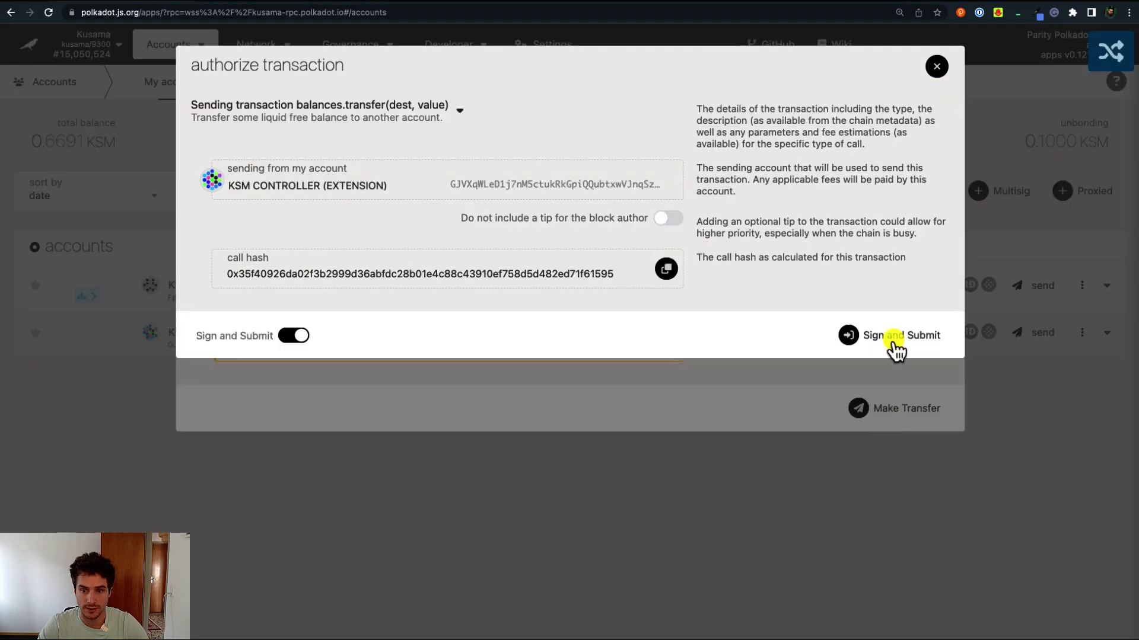
click(898, 348)
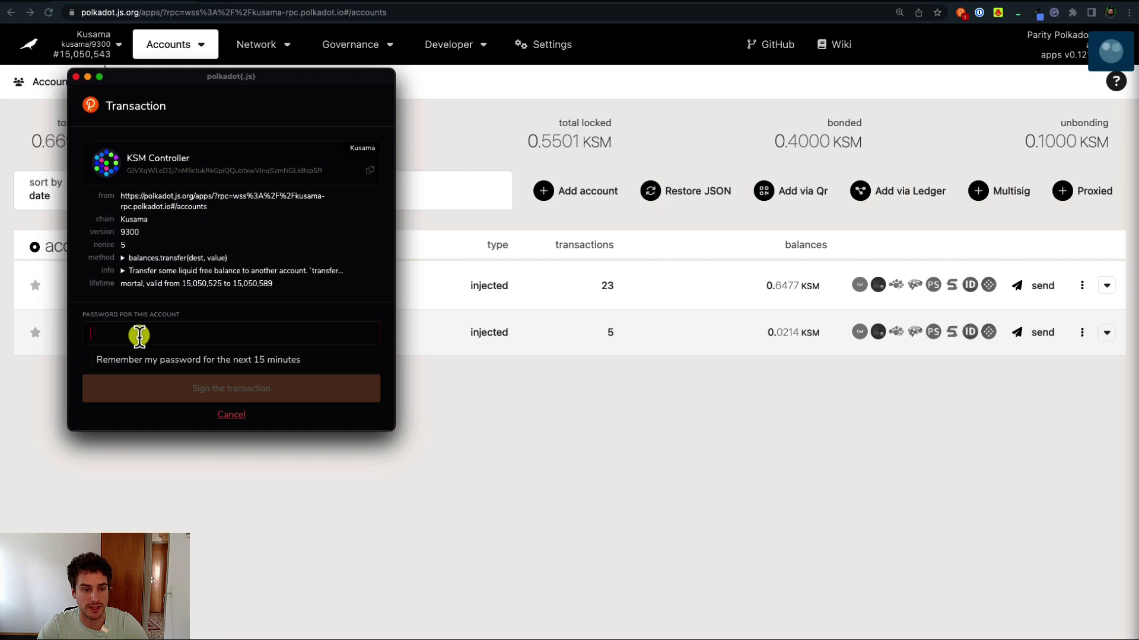
key(super+v)
click(233, 389)
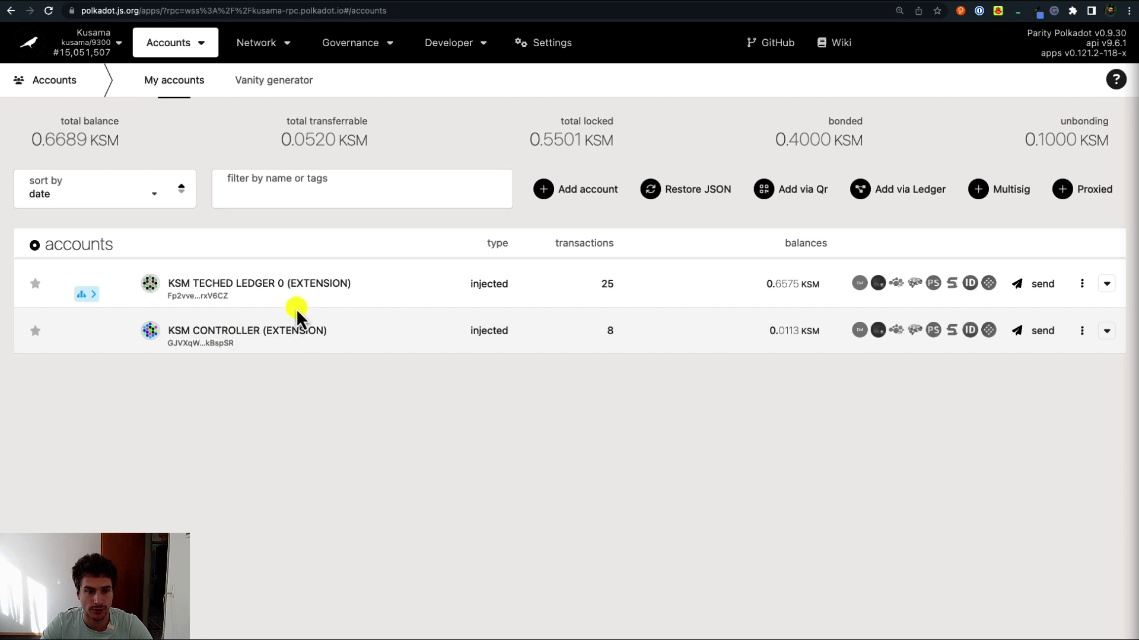
- Set up a 0.01 KSM transfer from KSM TECHED LEDGER 0 to KSM CONTROLLER with keep-alive checks on
click(1043, 286)
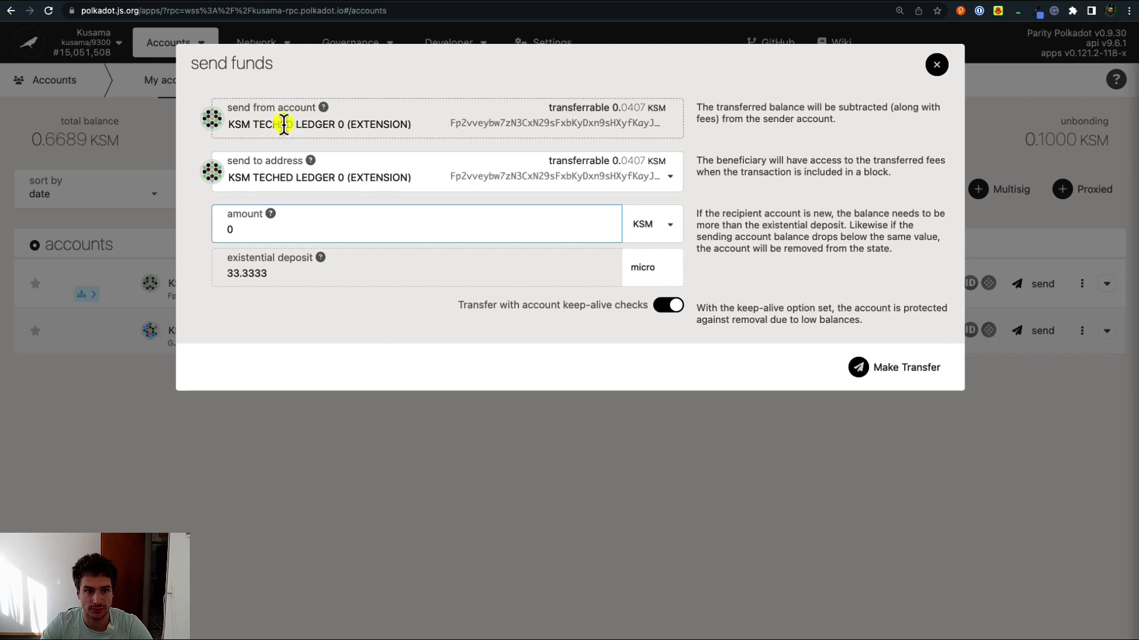
click(669, 180)
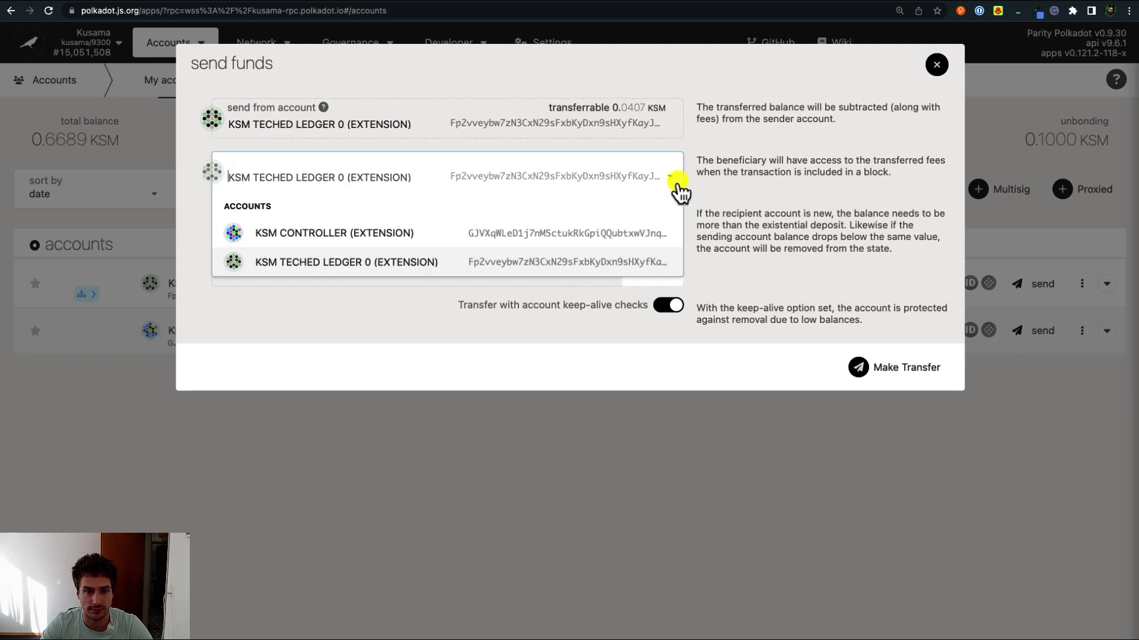
click(363, 244)
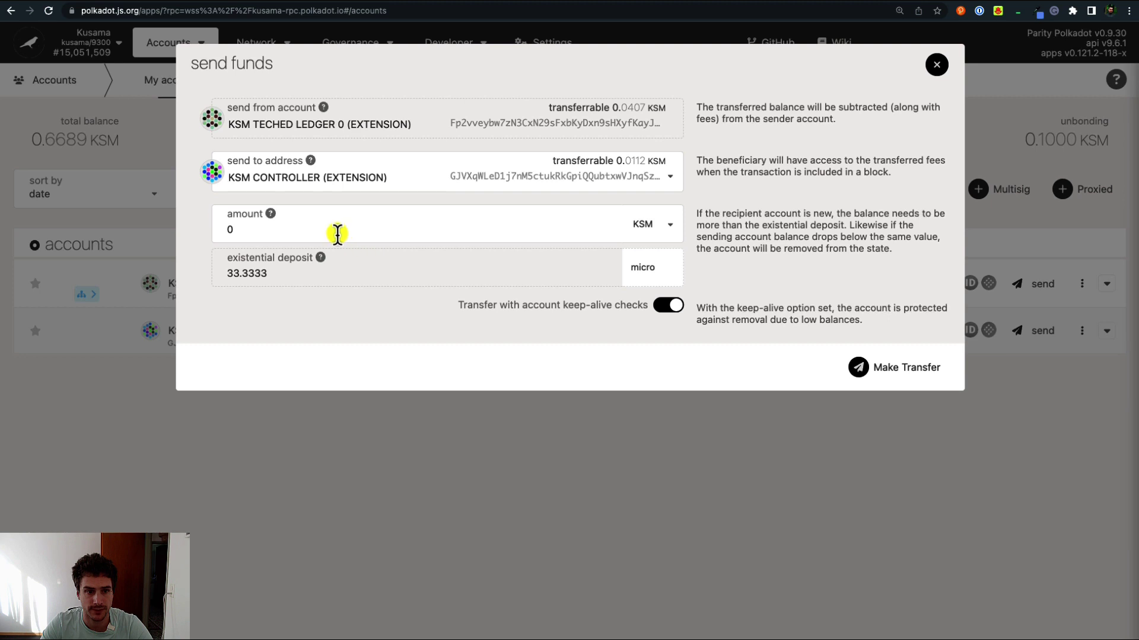
click(317, 234)
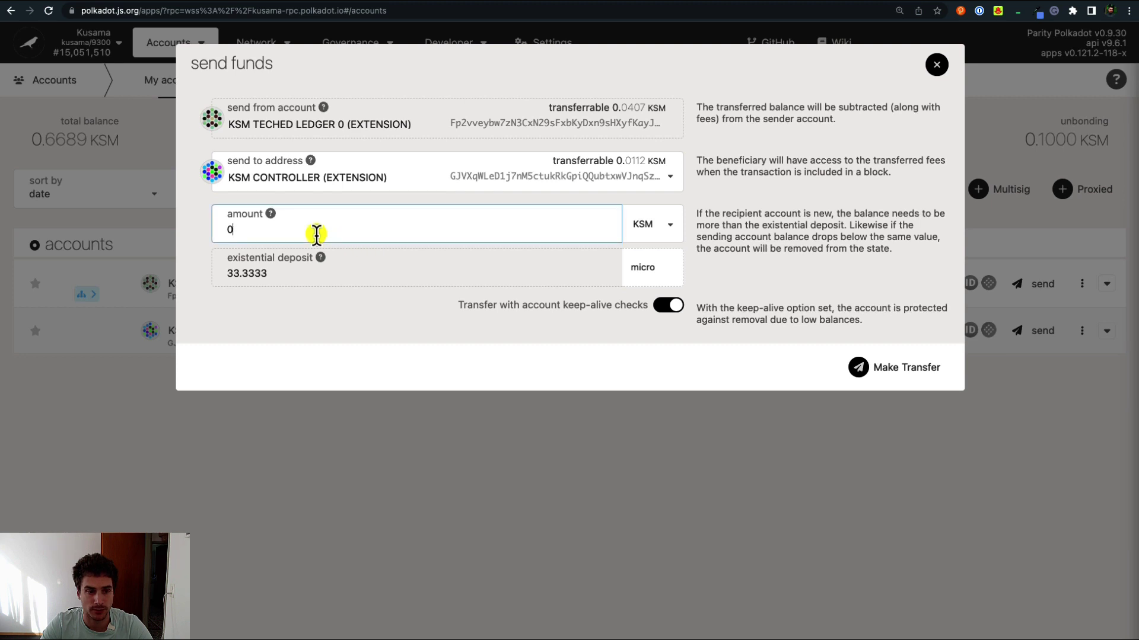
text(0.01)
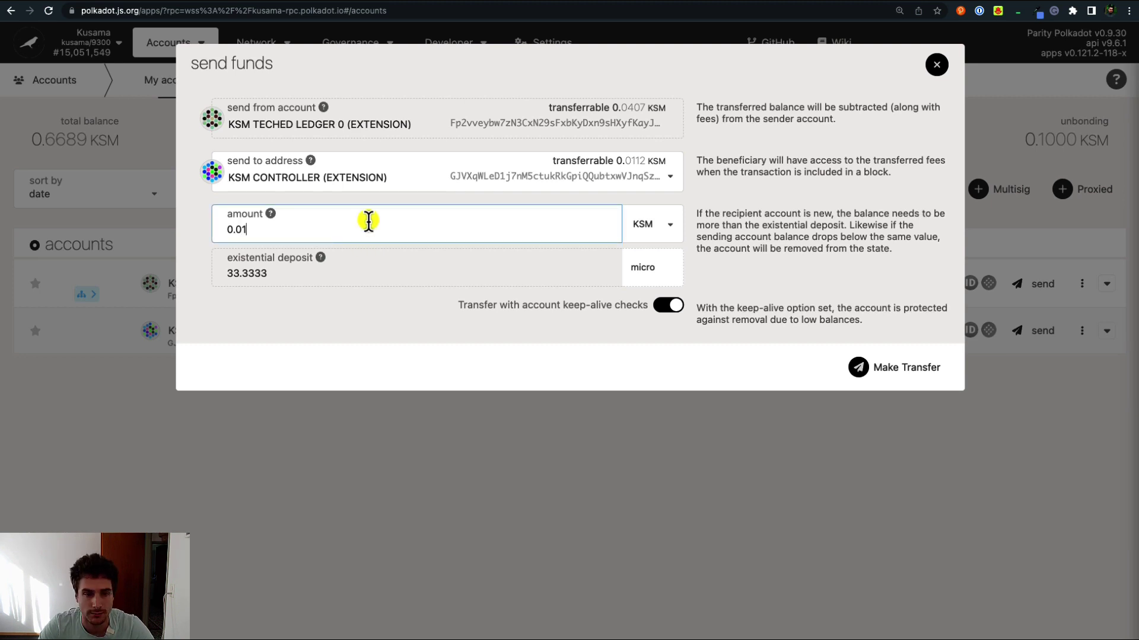
- Submit the KSM TECHED LEDGER 0 transfer and send it to the Ledger device for signing
click(891, 371)
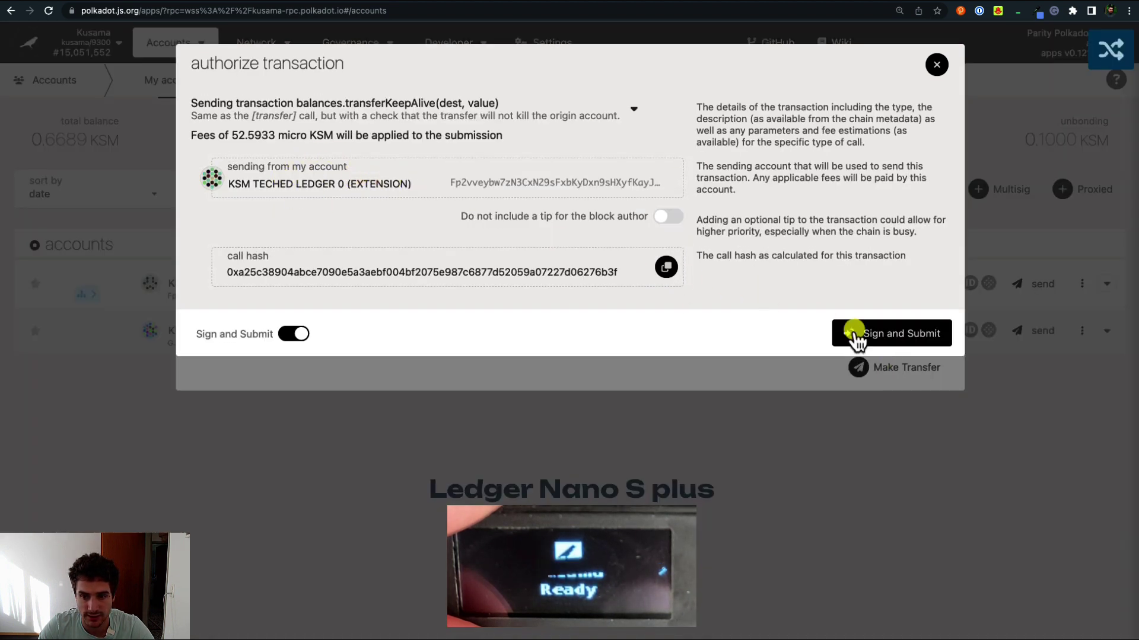
click(887, 335)
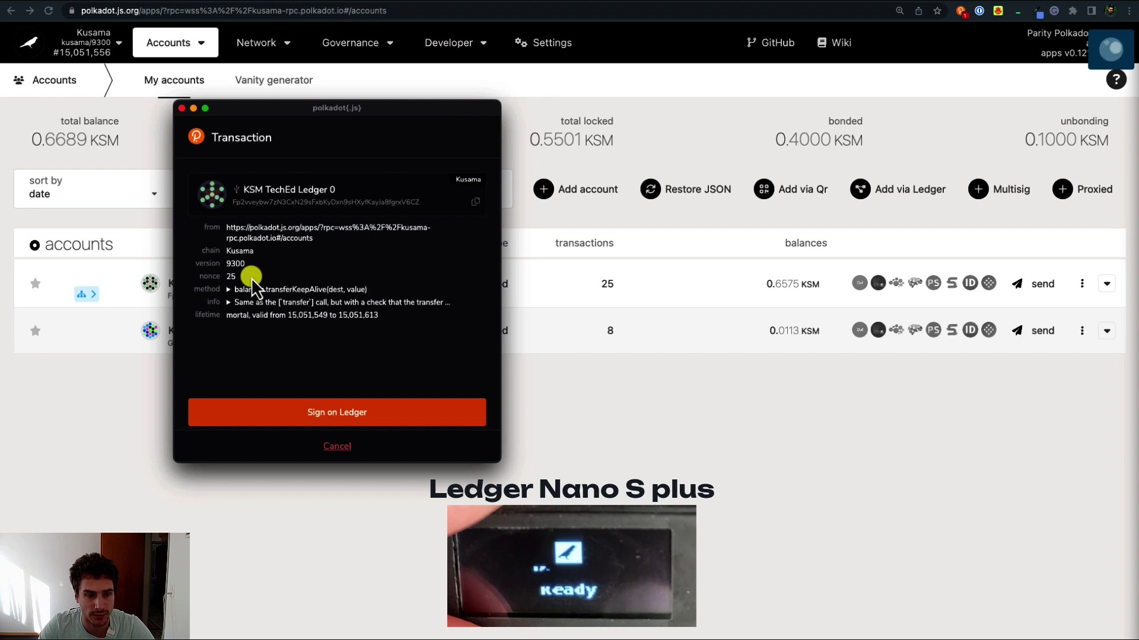
click(333, 415)
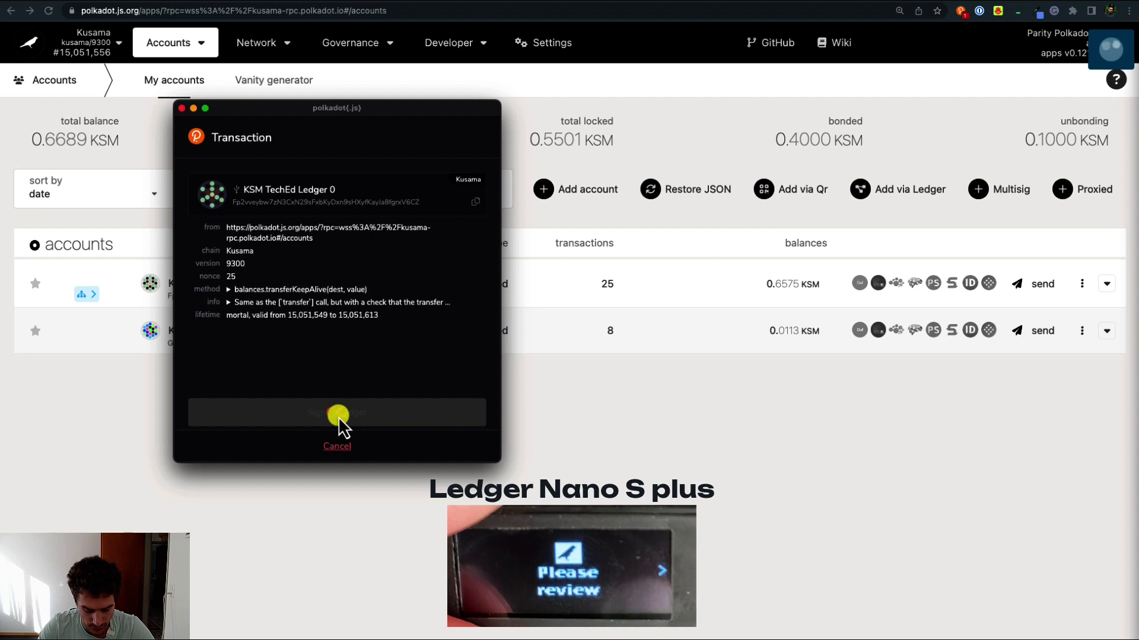